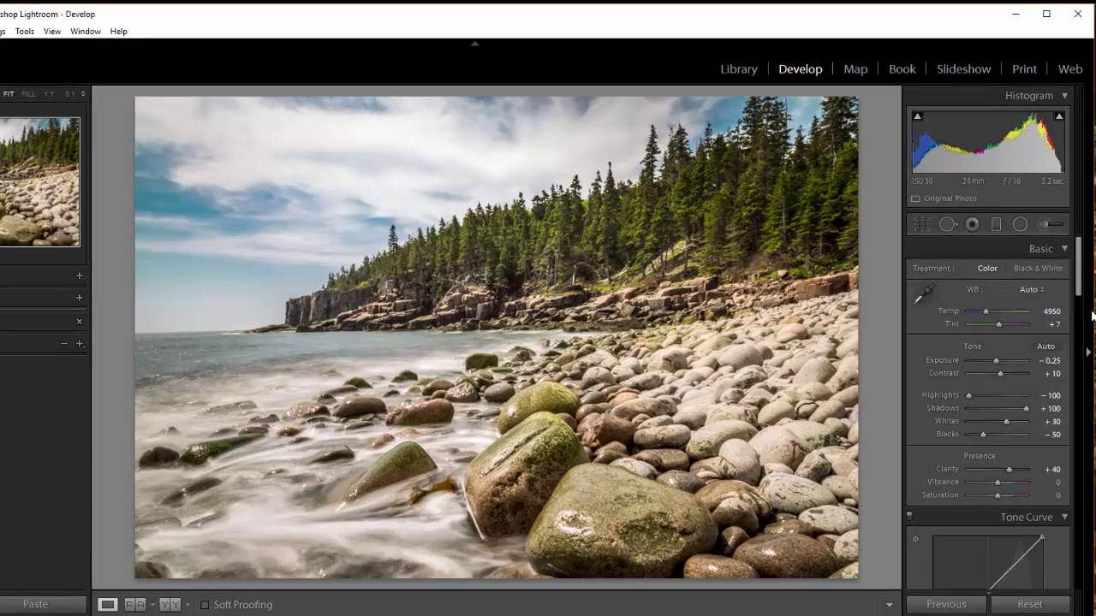
# Activate the Adjustment Brush, look through its effect presets and choose LL46 - Burn -1 Stop
pyautogui.click(1045, 226)
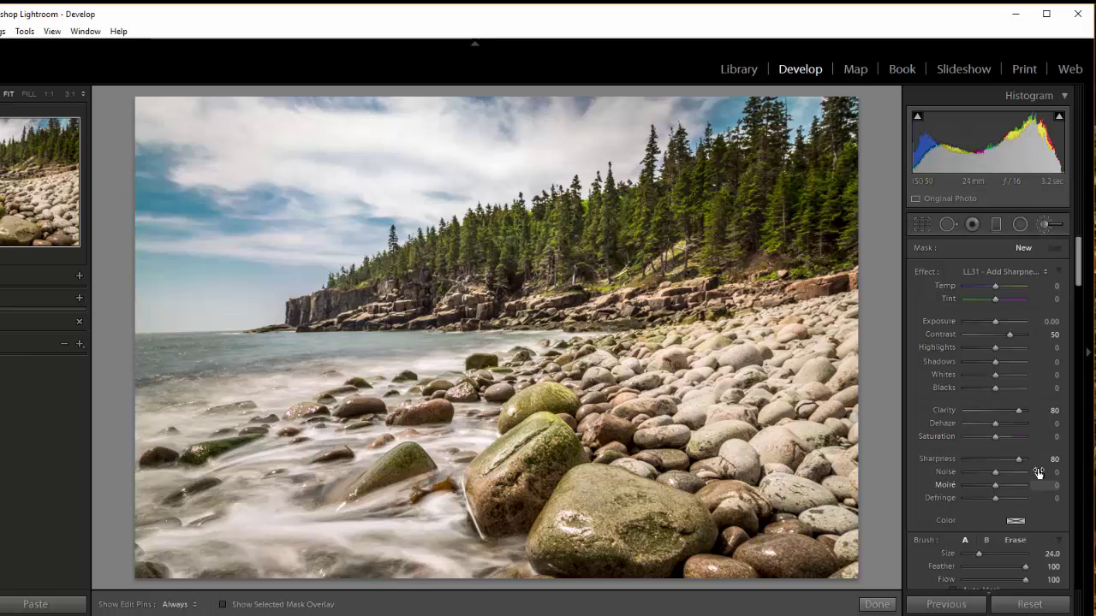
pyautogui.click(1045, 272)
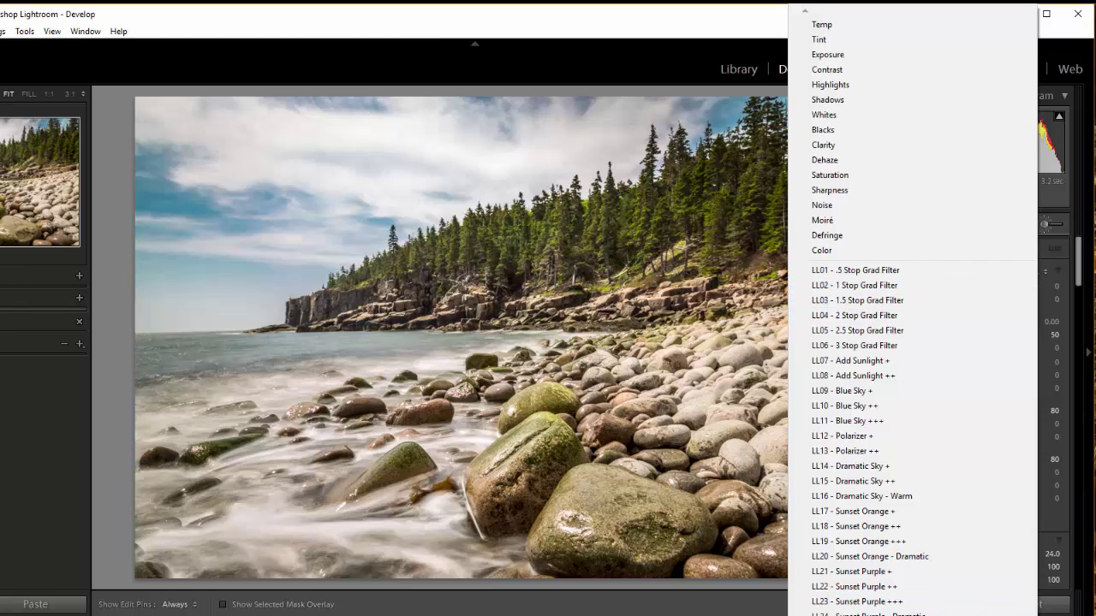
pyautogui.scroll(-5, 908, 342)
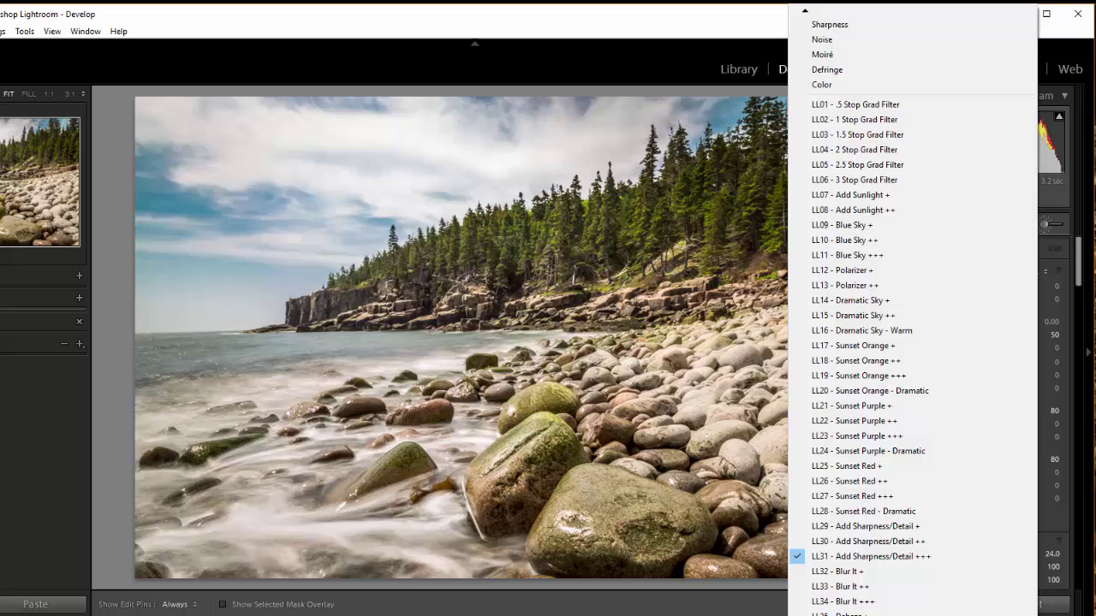
pyautogui.scroll(-2, 856, 360)
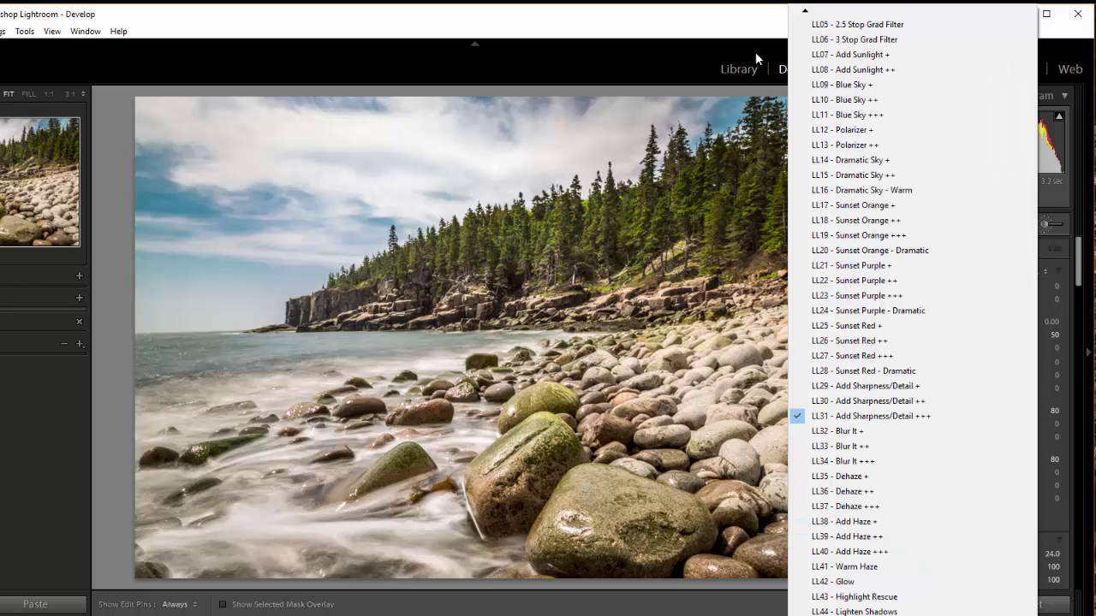
pyautogui.moveTo(805, 13)
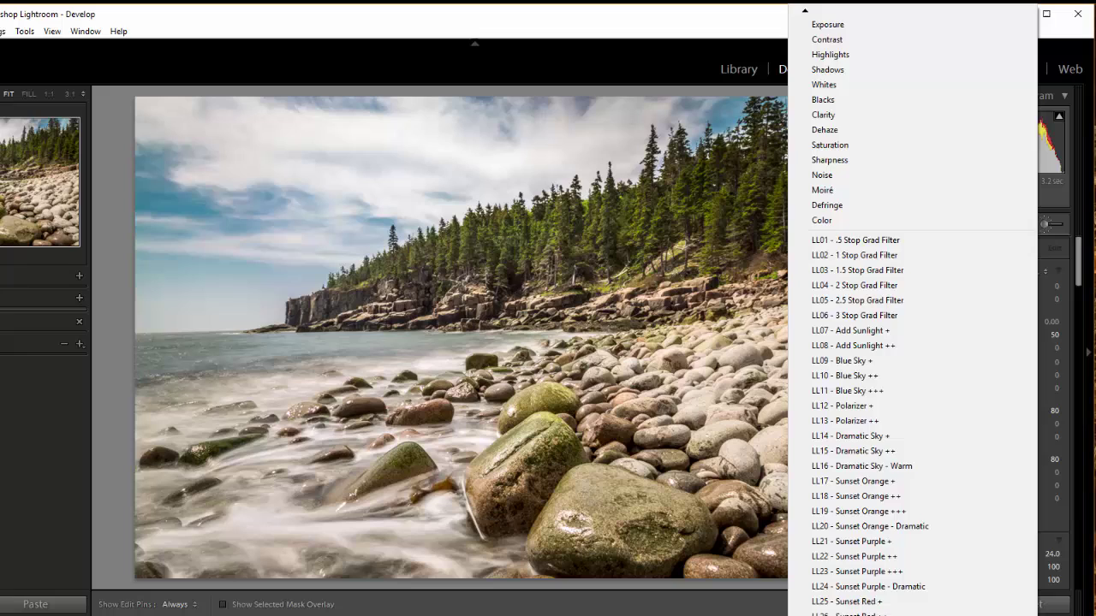
pyautogui.moveTo(857, 612)
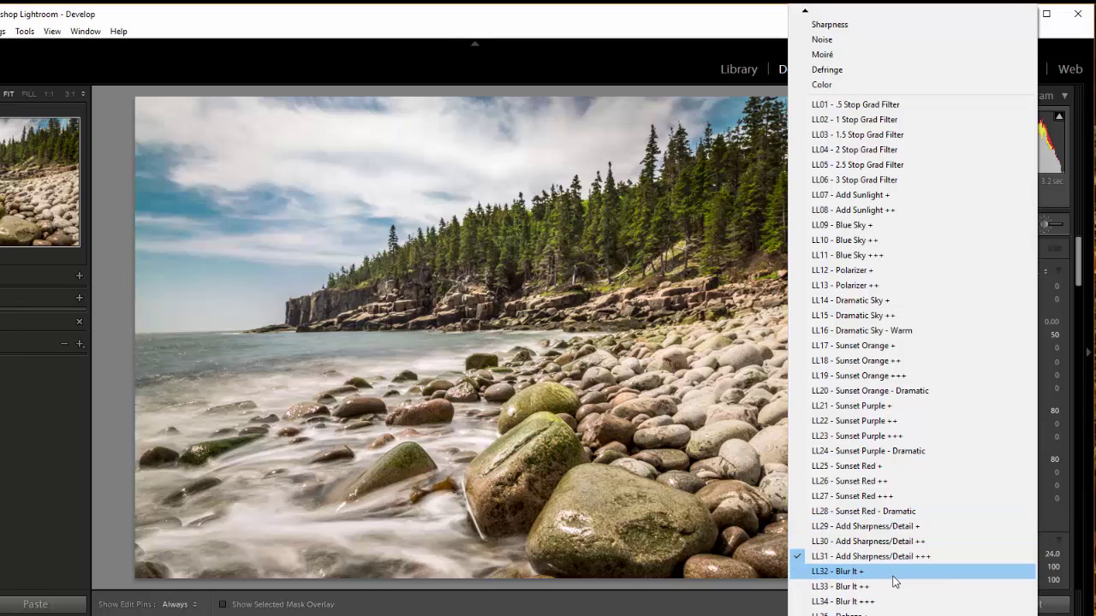
pyautogui.scroll(-3, 912, 609)
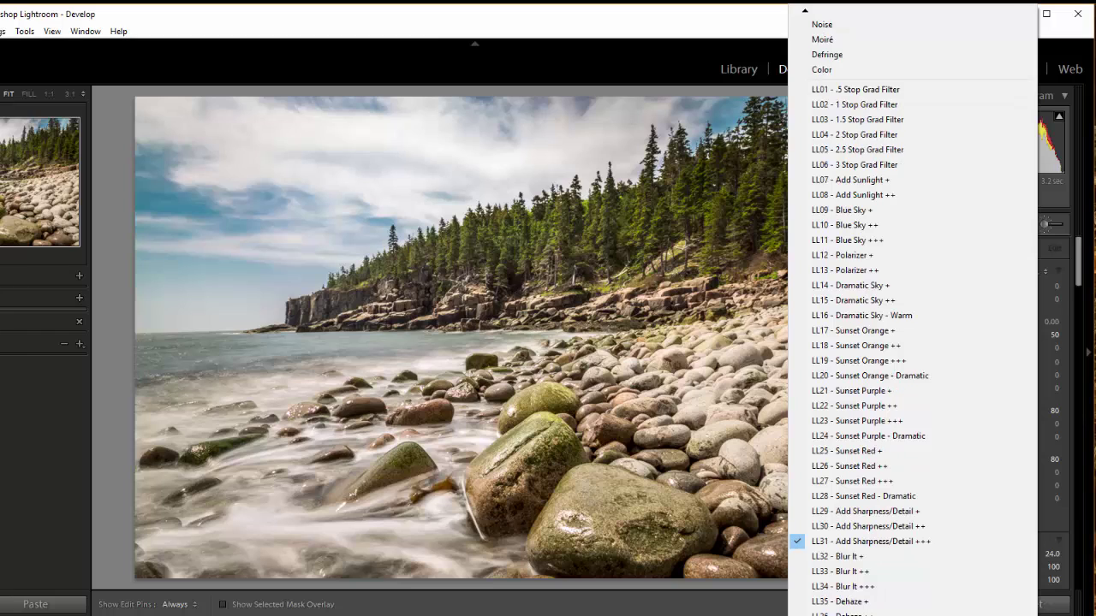
pyautogui.scroll(-7, 911, 600)
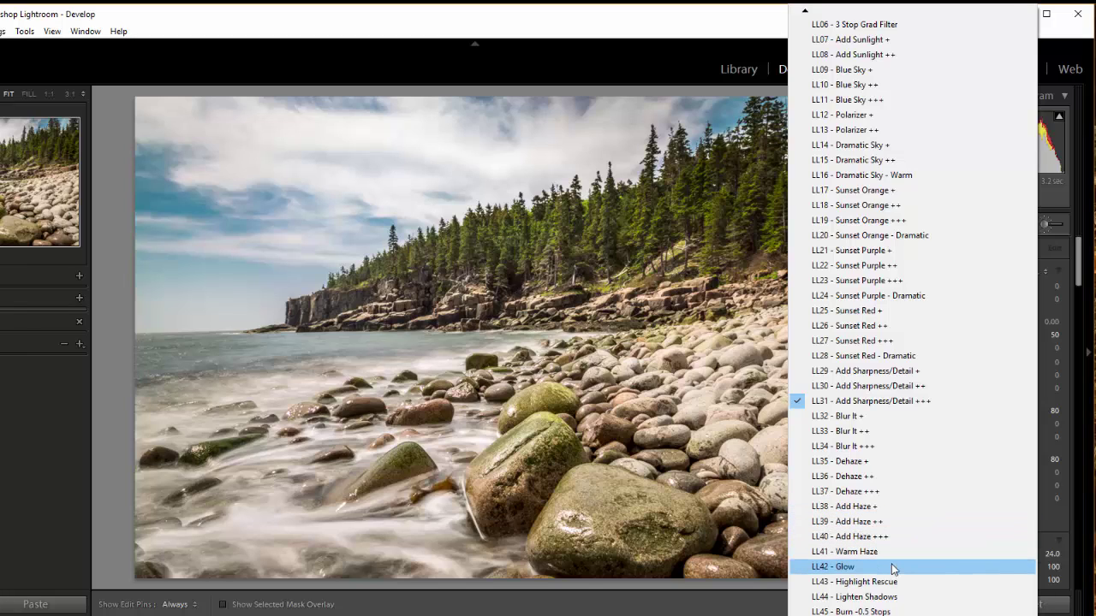
pyautogui.scroll(-3, 911, 609)
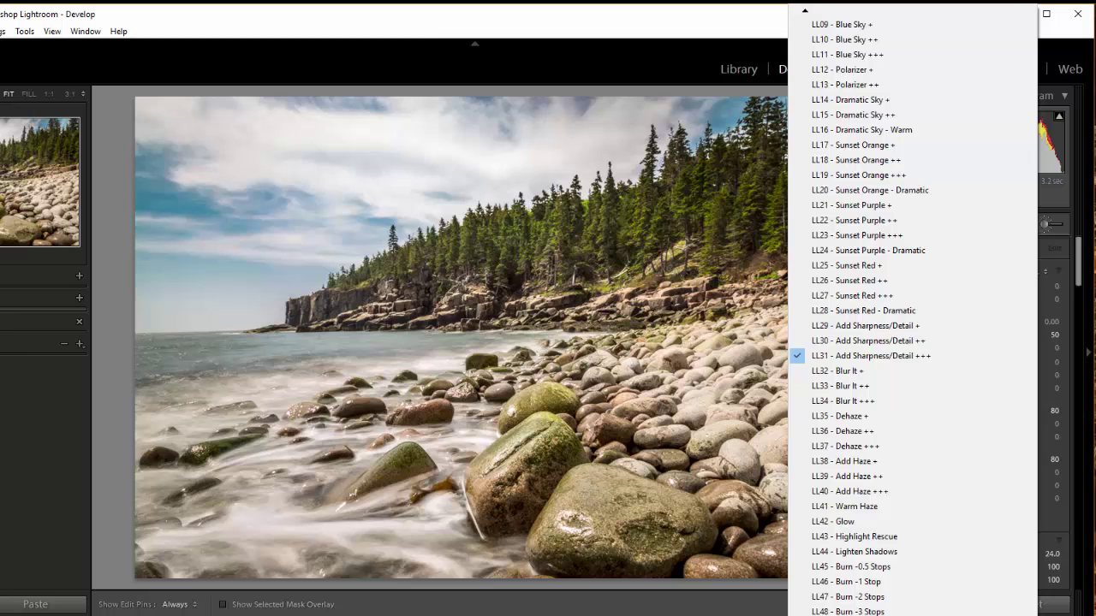
pyautogui.scroll(-9, 911, 609)
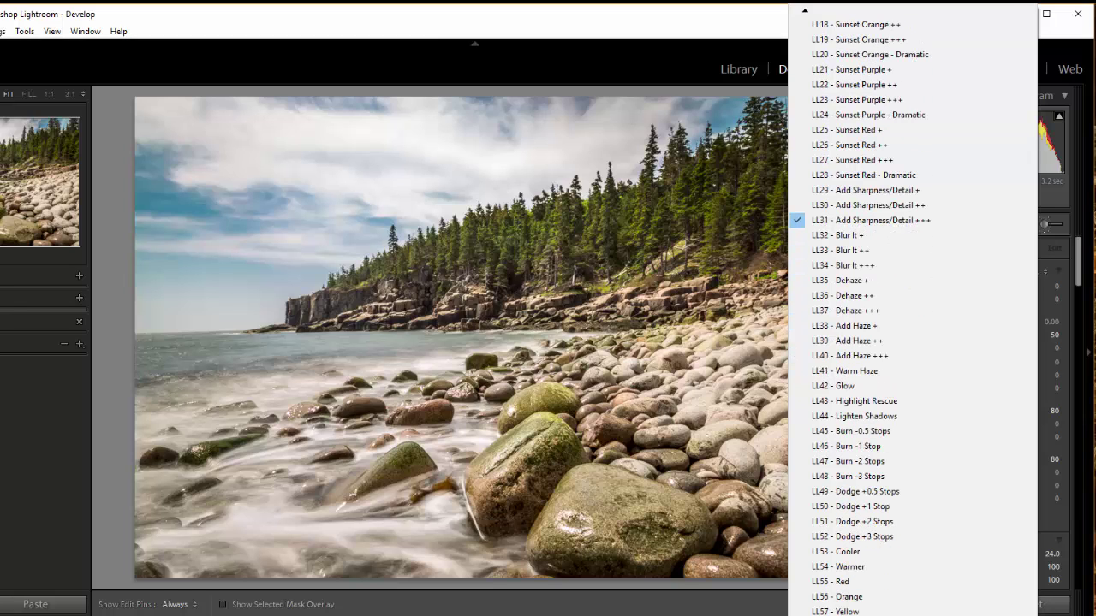
pyautogui.scroll(-5, 912, 610)
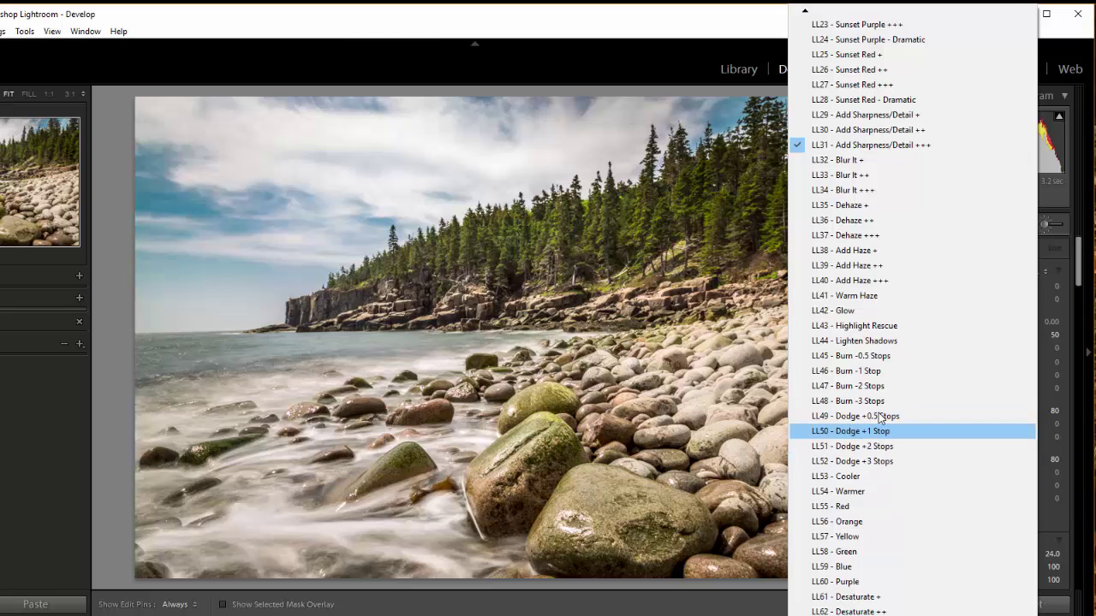
pyautogui.moveTo(805, 14)
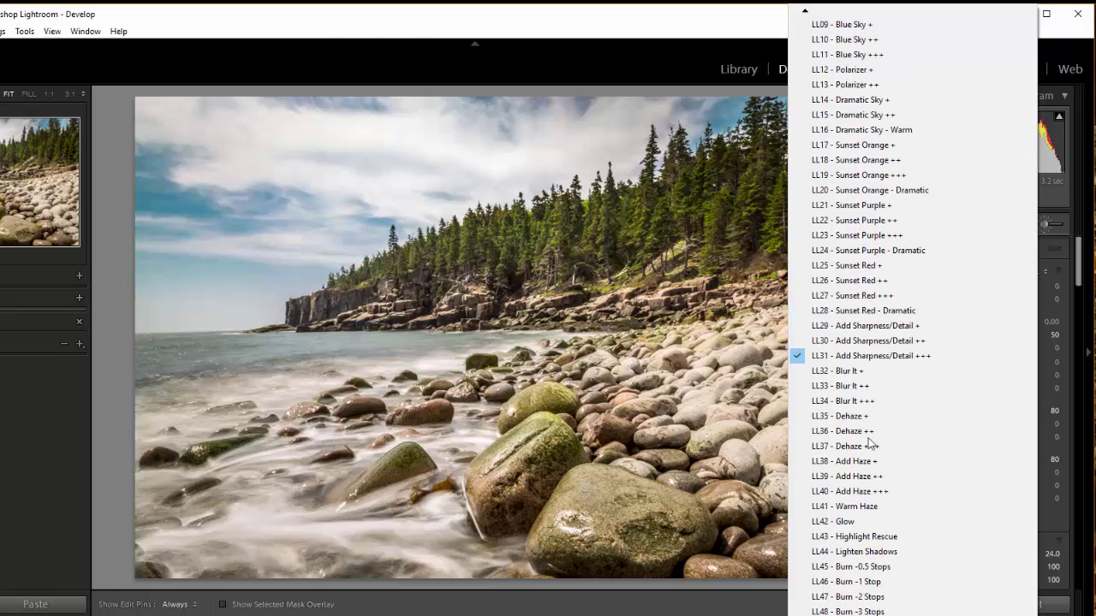
pyautogui.click(873, 584)
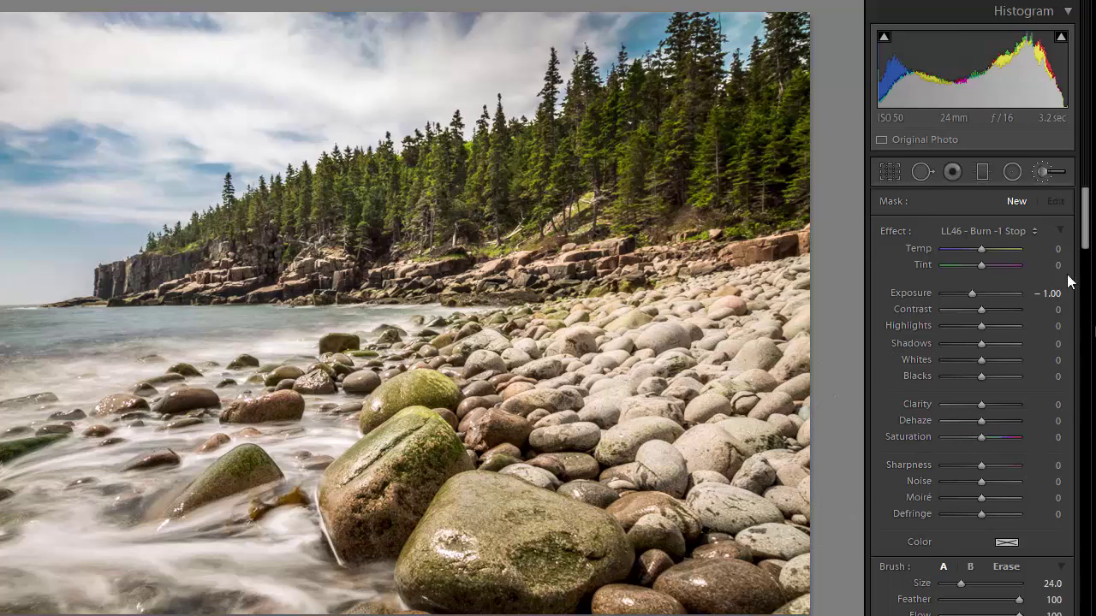
# Set the brush size to 24.8 and flow to 72, and paint the burn effect over the bright pebbles on the beach's right side
pyautogui.moveTo(1081, 236); pyautogui.dragTo(1083, 274)
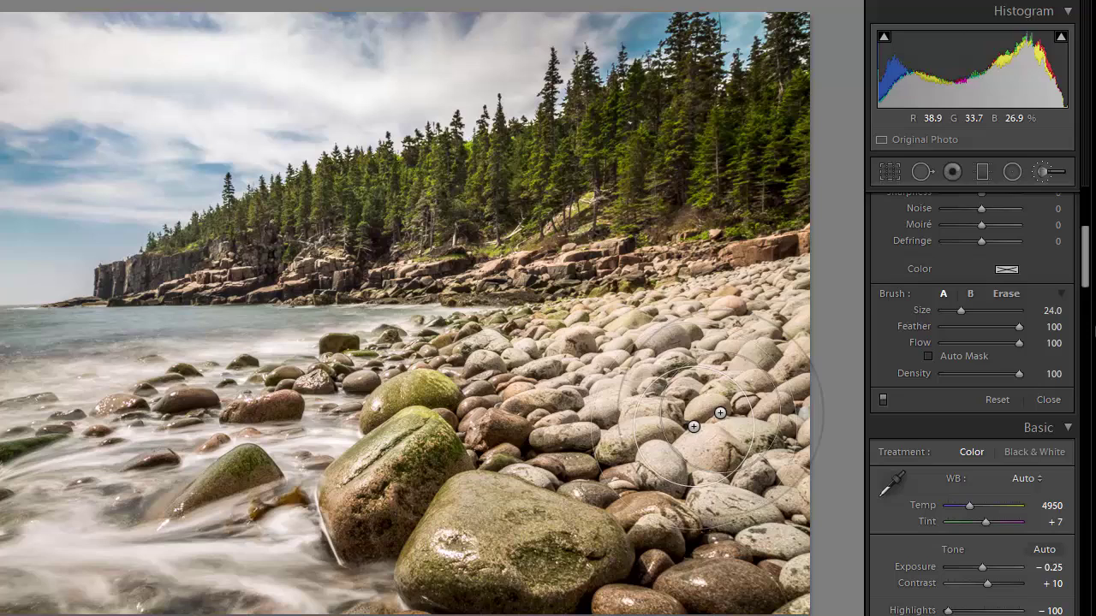
pyautogui.moveTo(961, 312); pyautogui.dragTo(962, 313)
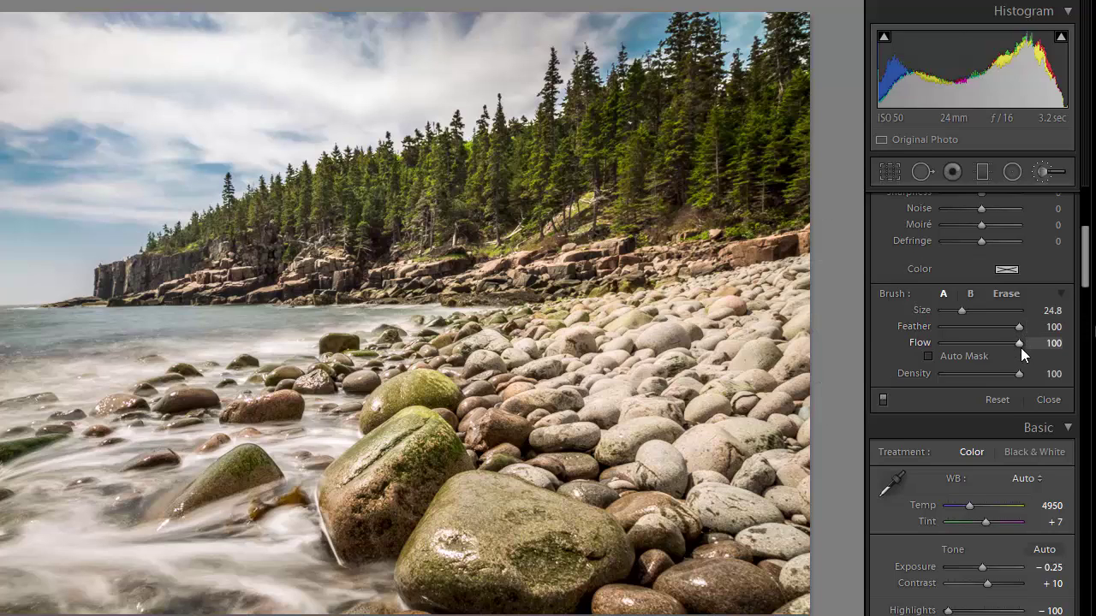
pyautogui.moveTo(1003, 342); pyautogui.dragTo(996, 347)
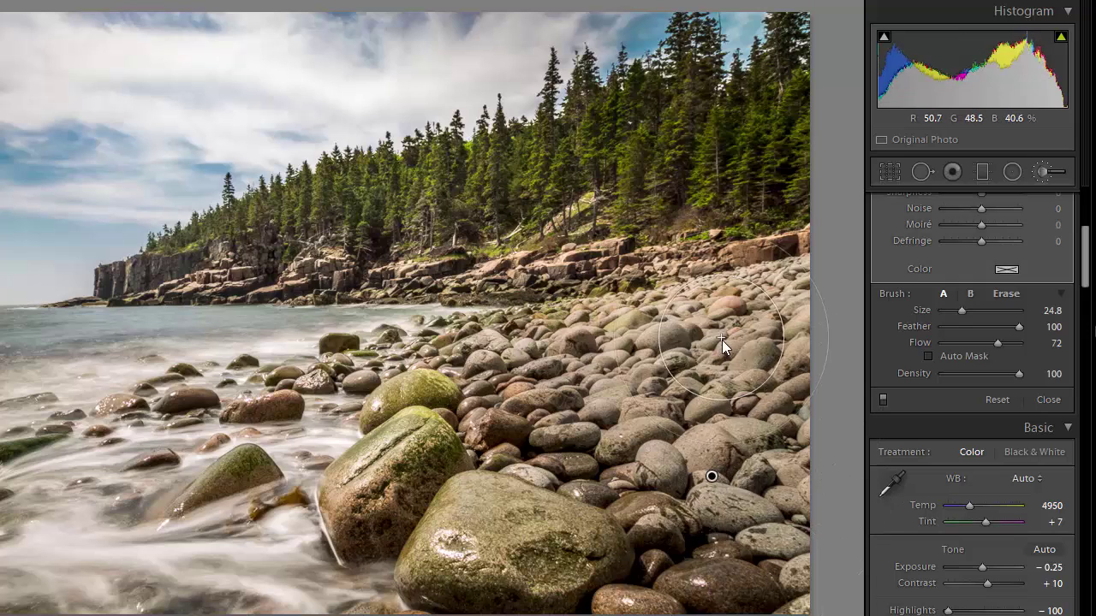
pyautogui.moveTo(712, 476); pyautogui.dragTo(789, 472)
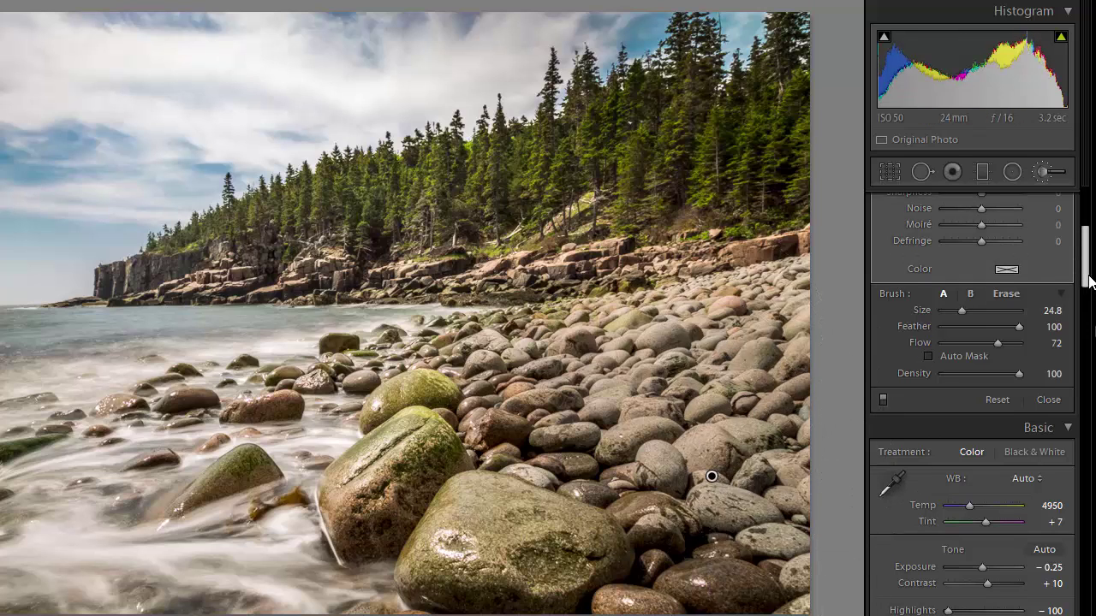
# Try a much darker exposure on the painted pebbles, and set the brush exposure back to -1.00
pyautogui.moveTo(1085, 274)
pyautogui.mouseDown()
pyautogui.moveTo(1083, 220)
pyautogui.moveTo(1084, 240)
pyautogui.mouseUp()
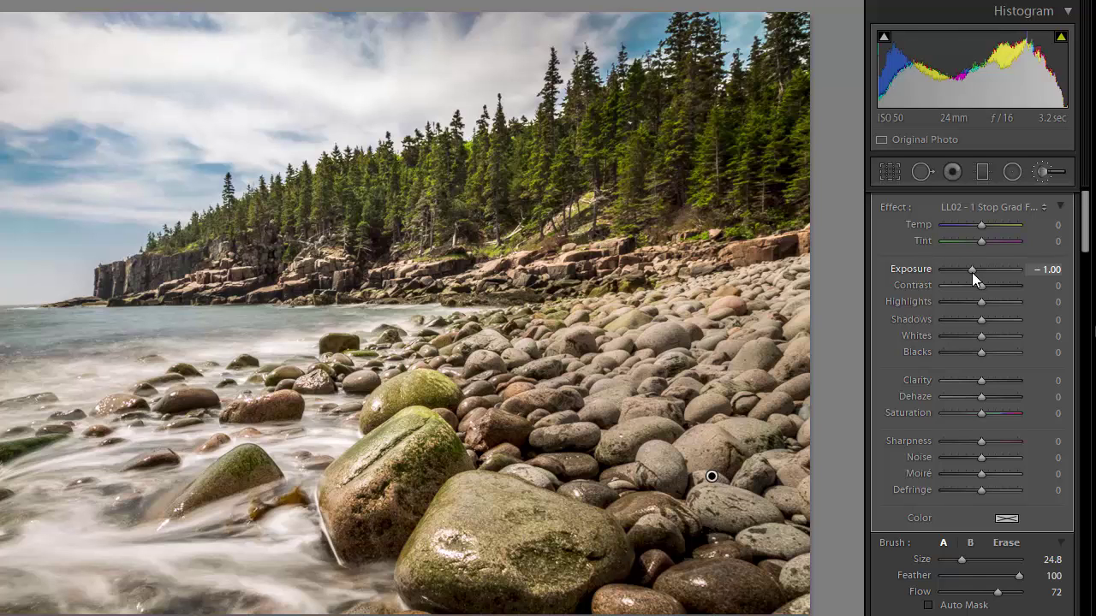
pyautogui.moveTo(971, 272); pyautogui.dragTo(953, 276)
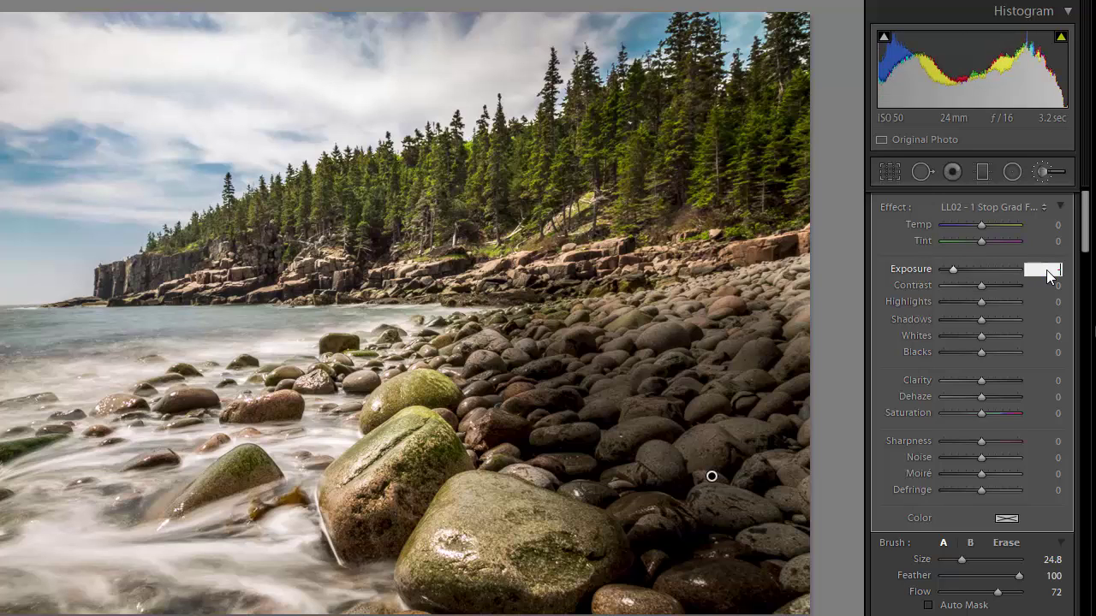
pyautogui.write('-1')
pyautogui.press('Return')
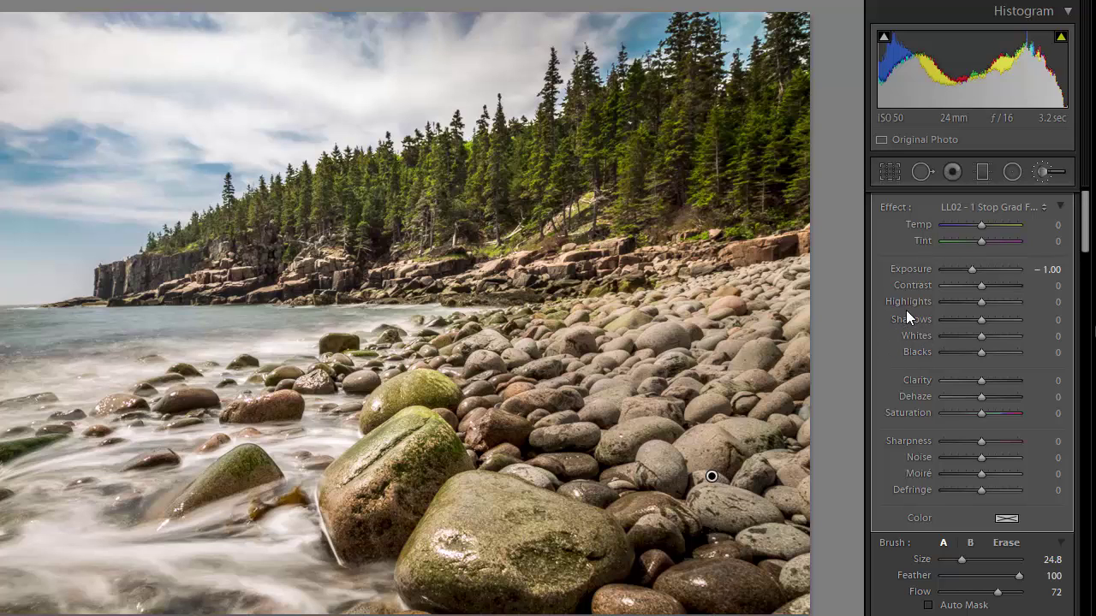
# Create a new brush mask with the LL31 - Add Sharpness/Detail +++ preset and paint it over the foreground rocks
pyautogui.scroll(1, 911, 305)
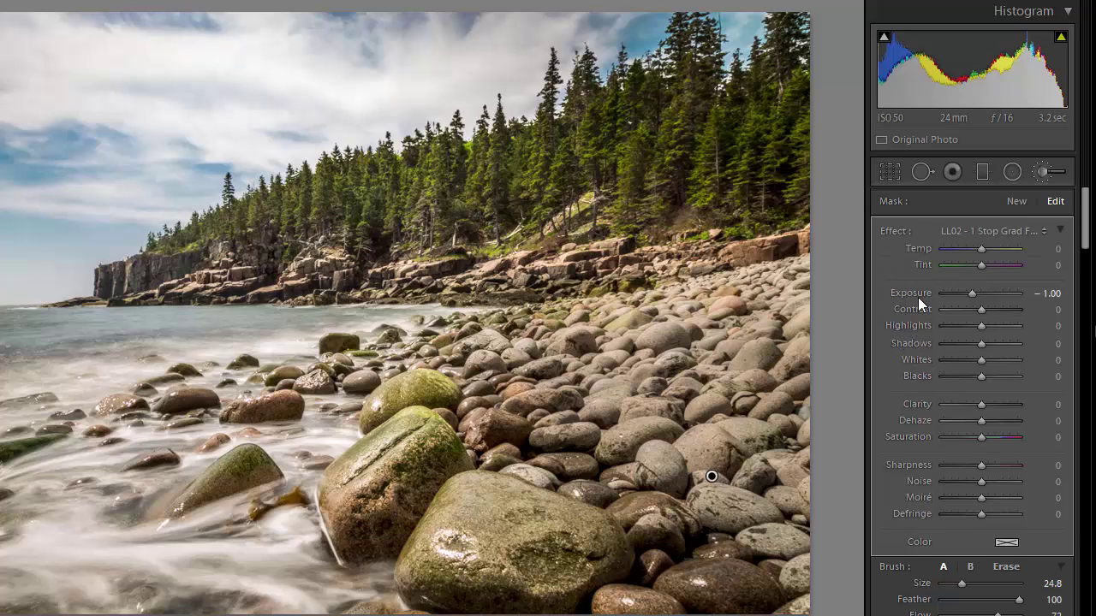
pyautogui.click(1016, 202)
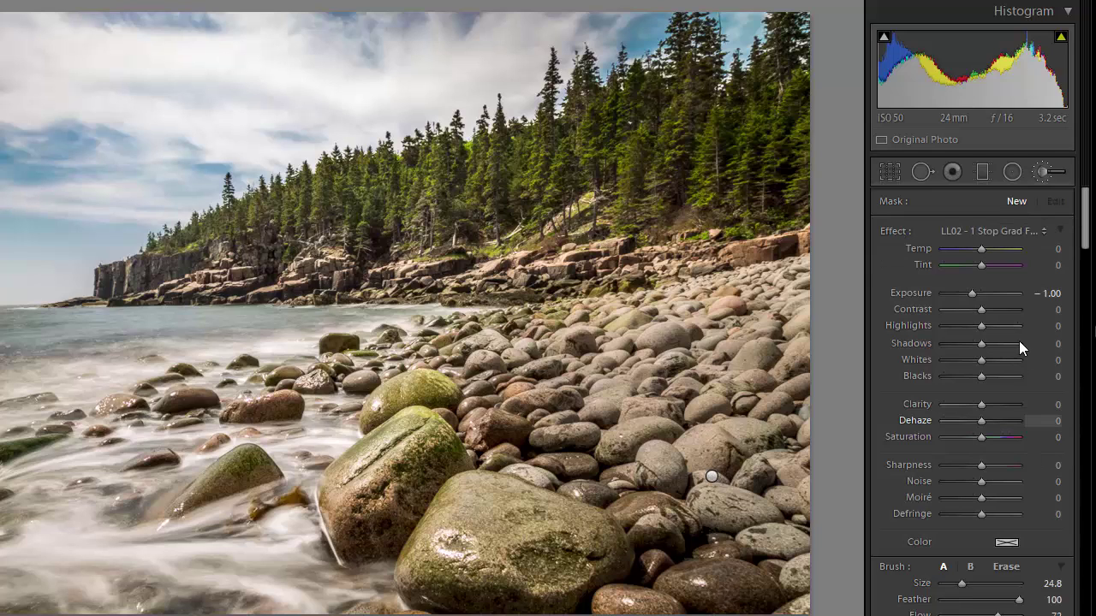
pyautogui.click(1040, 231)
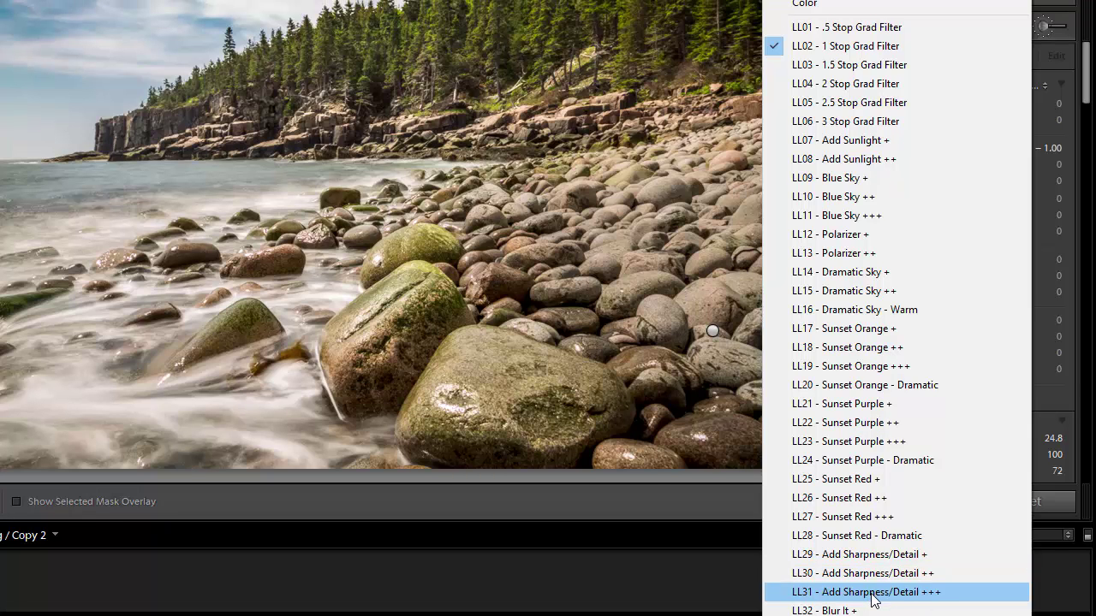
pyautogui.click(873, 589)
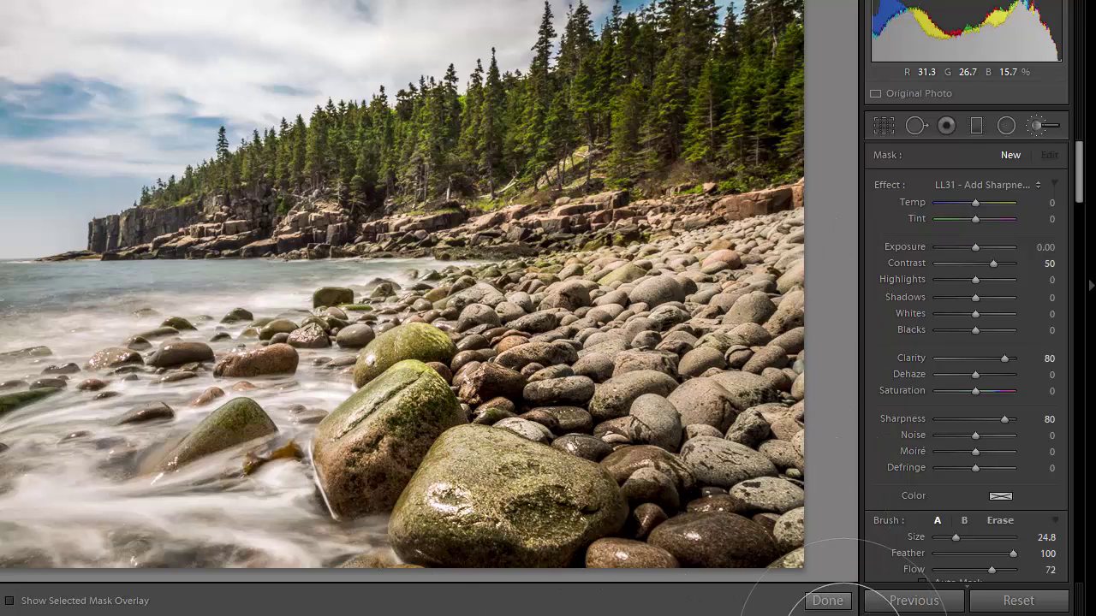
pyautogui.moveTo(845, 615); pyautogui.dragTo(839, 615)
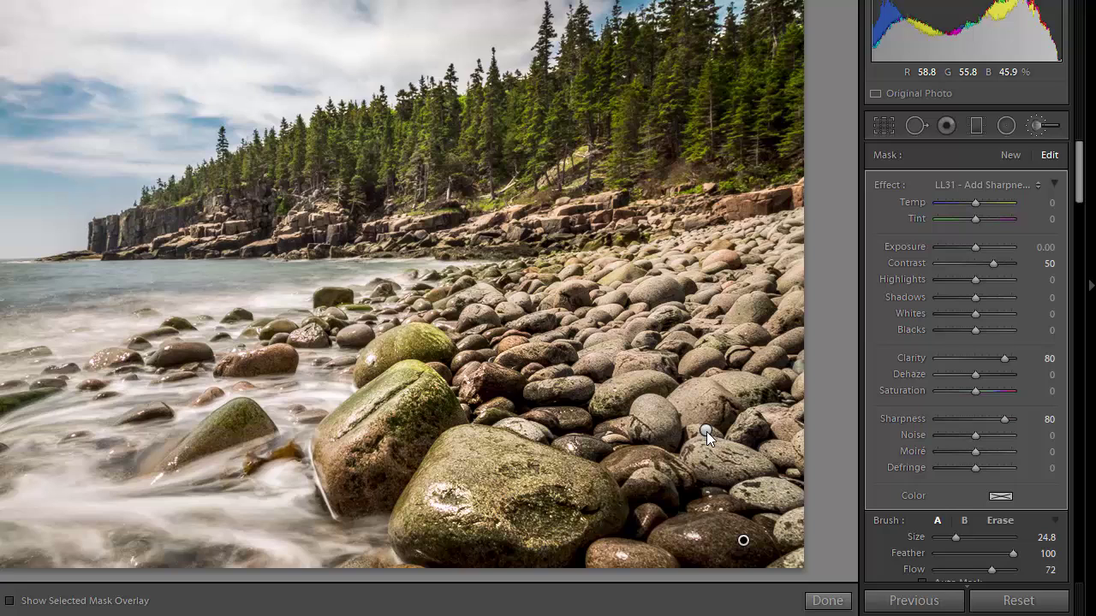
pyautogui.click(744, 541)
pyautogui.click(743, 540)
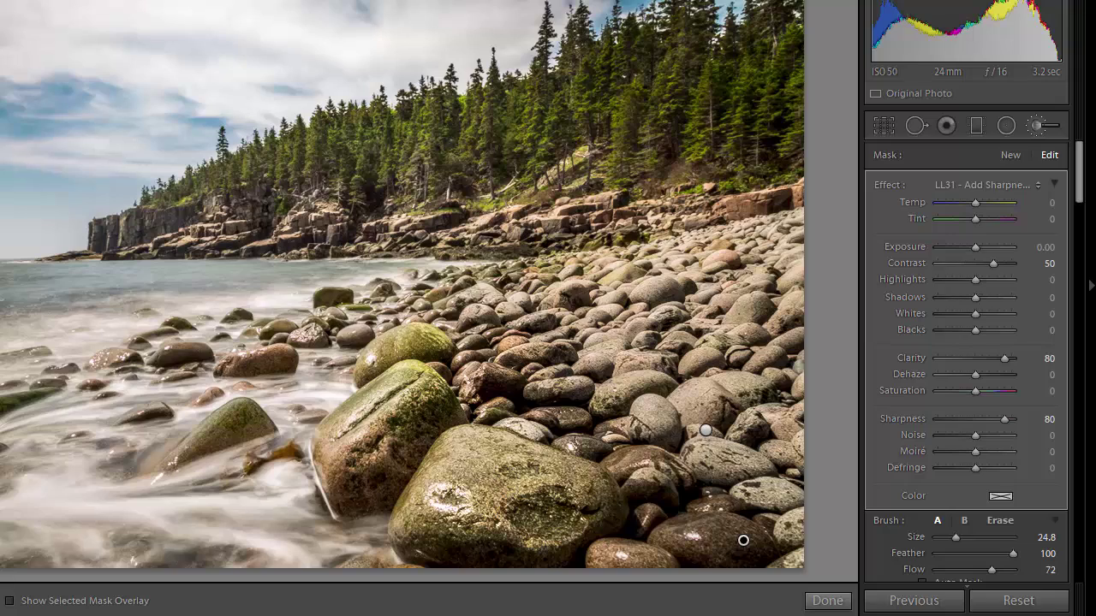
# Switch to the lighthouse photo and delete the existing brush adjustment covering its foreground rocks
pyautogui.press('Right')
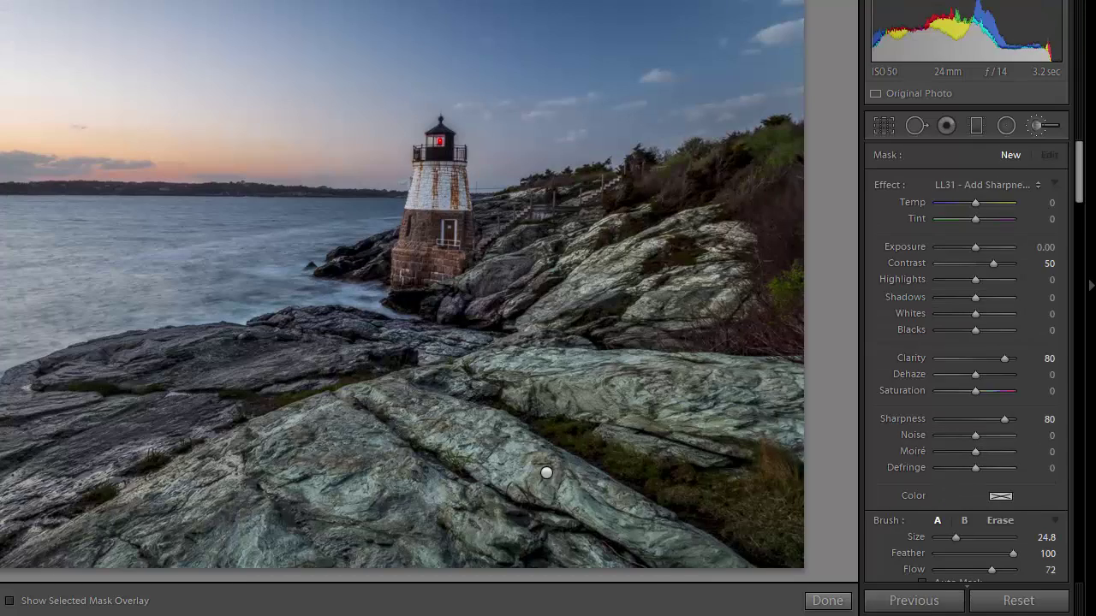
pyautogui.press('Left')
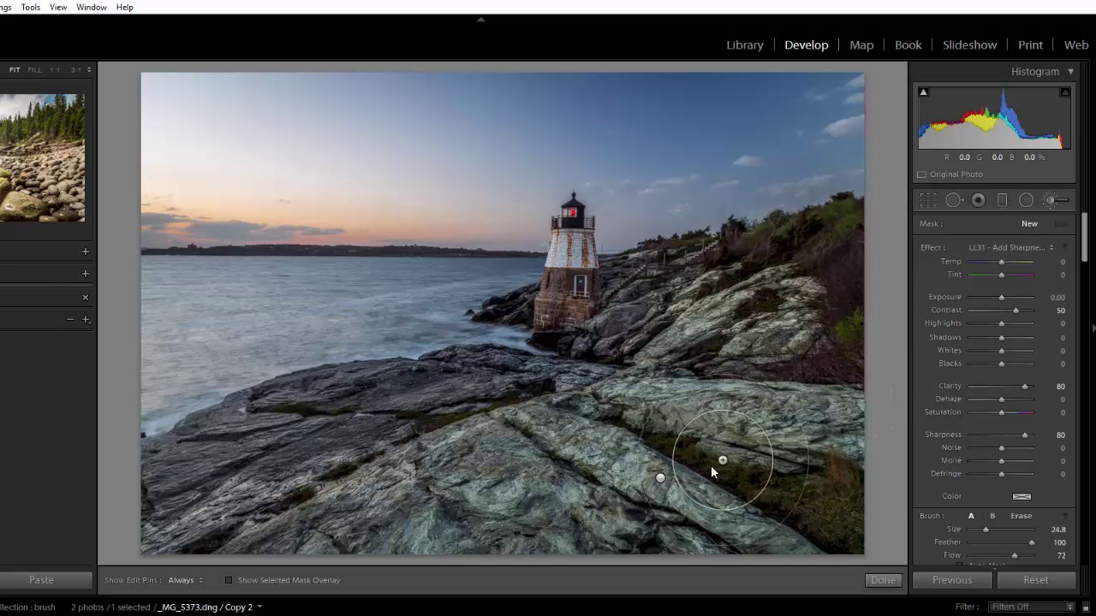
pyautogui.click(659, 479)
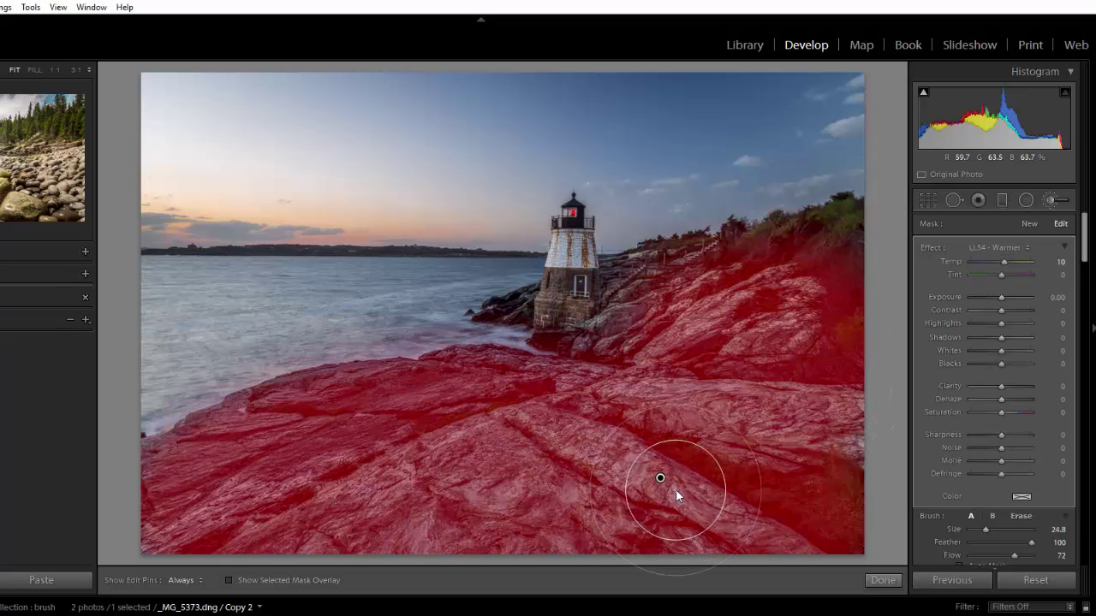
pyautogui.press('Delete')
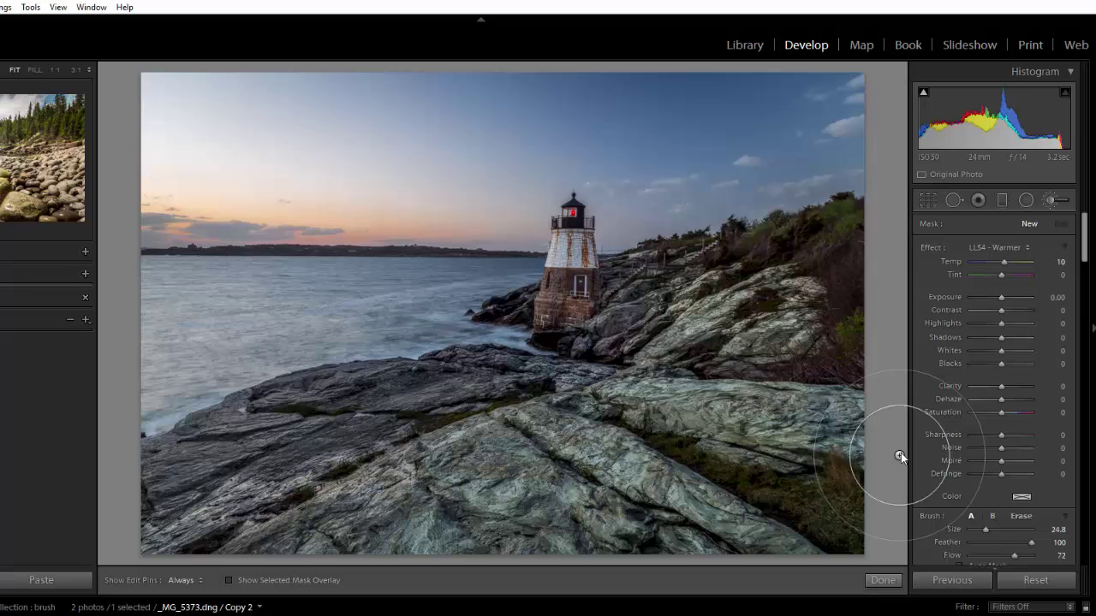
# Load the LL54 - Warmer effect preset for a new brush mask, with brush size 30 and flow 100
pyautogui.click(1027, 249)
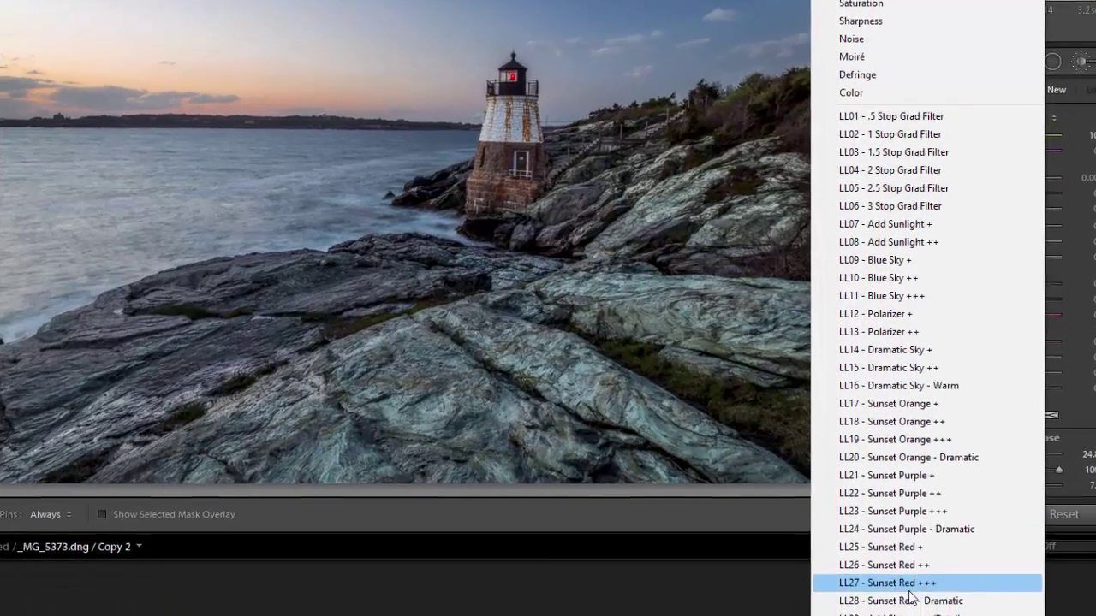
pyautogui.scroll(-5, 929, 310)
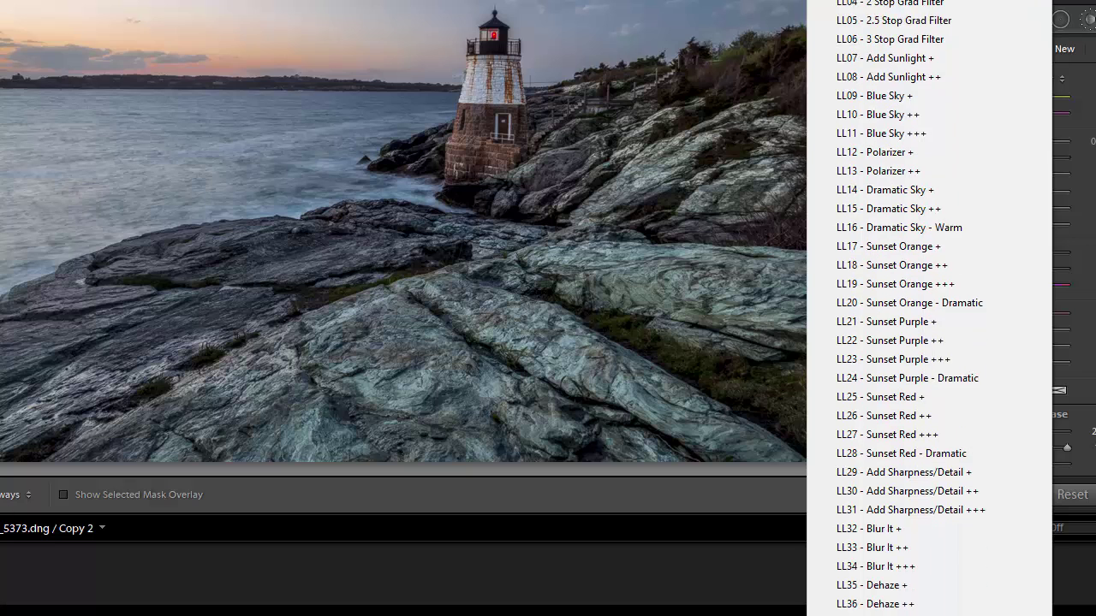
pyautogui.scroll(-5, 902, 531)
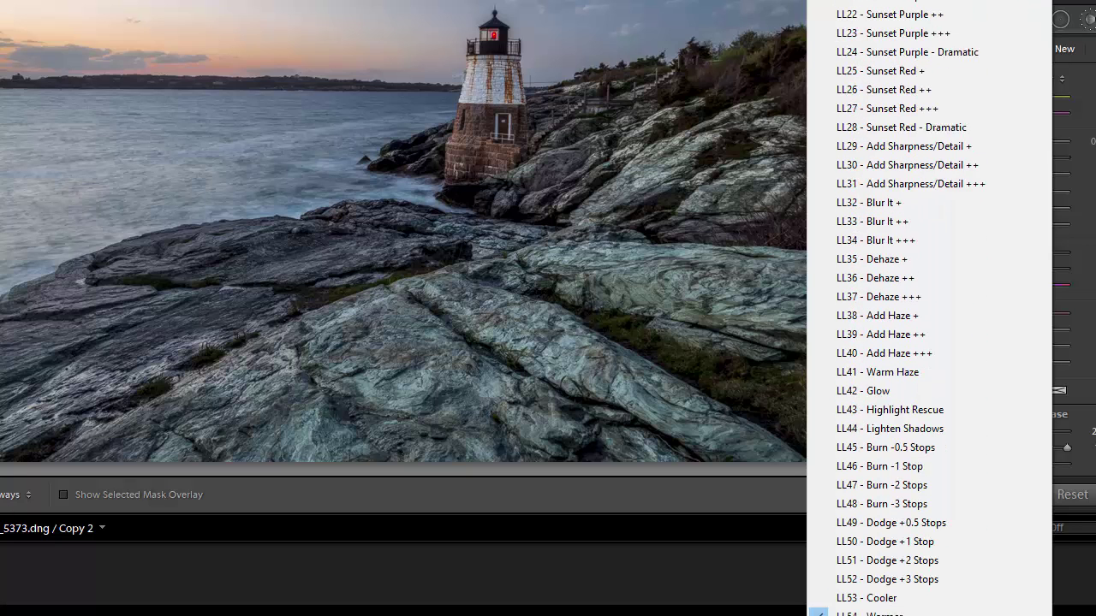
pyautogui.click(900, 506)
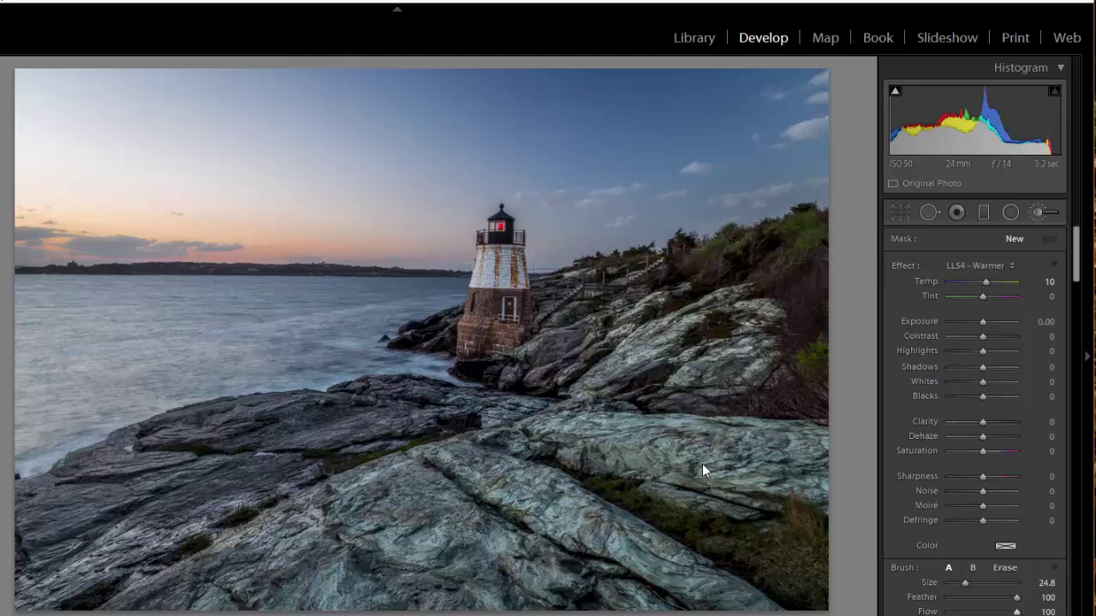
pyautogui.scroll(3, 704, 463)
pyautogui.scroll(1, 704, 463)
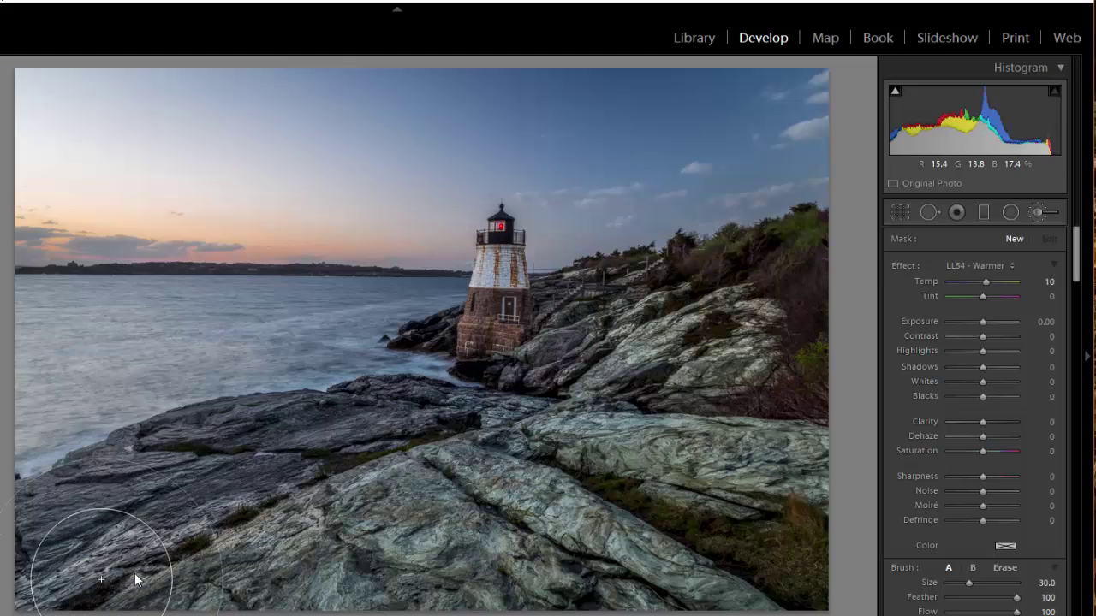
# Paint the warmer effect over the foreground and hillside rocks, reducing the brush size to 21
pyautogui.click(246, 508)
pyautogui.scroll(-1, 245, 508)
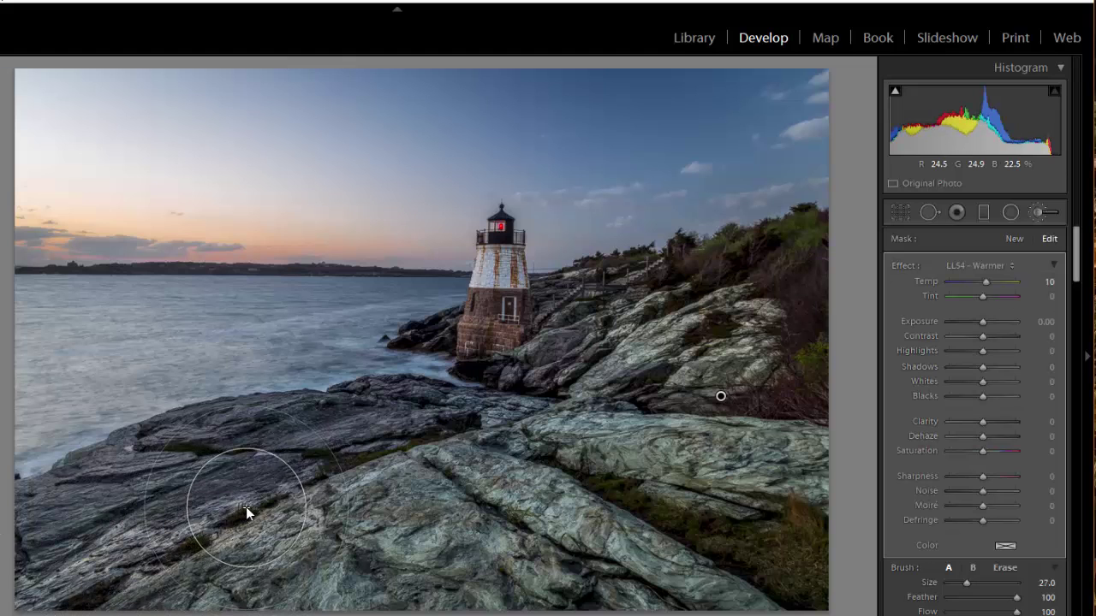
pyautogui.scroll(-5, 246, 505)
pyautogui.scroll(-3, 250, 484)
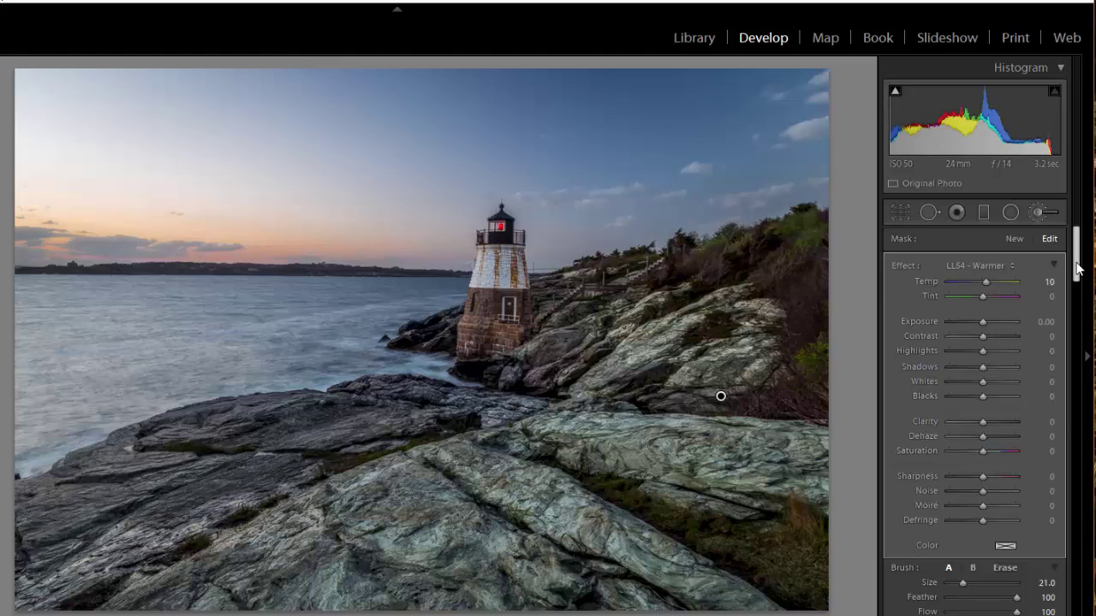
# Turn the brush adjustments off and back on to compare the rocks with and without the warming
pyautogui.moveTo(1076, 265); pyautogui.dragTo(1076, 287)
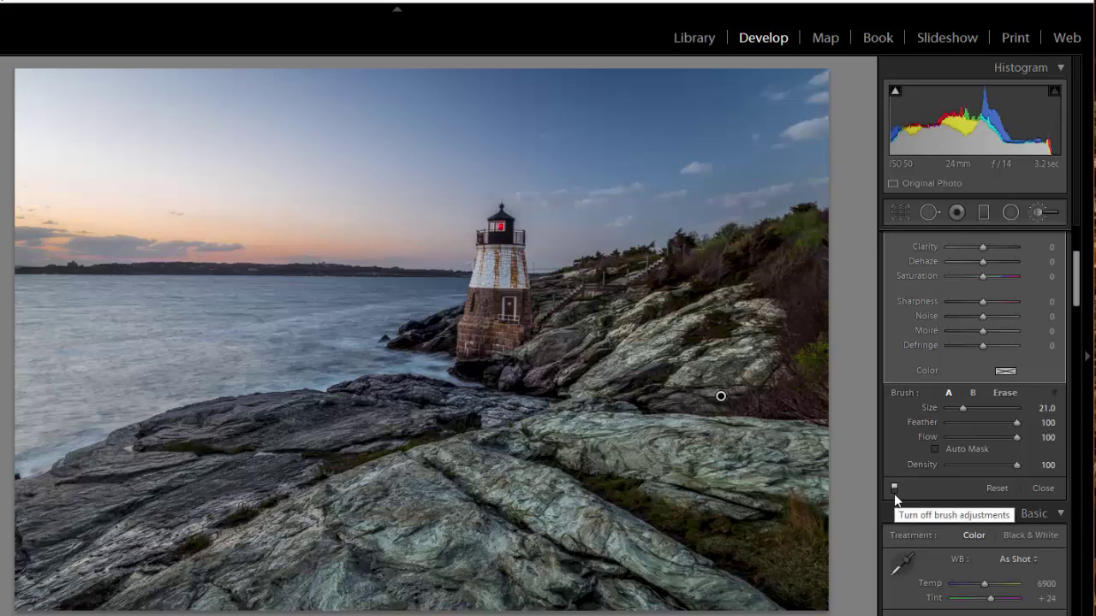
pyautogui.click(894, 494)
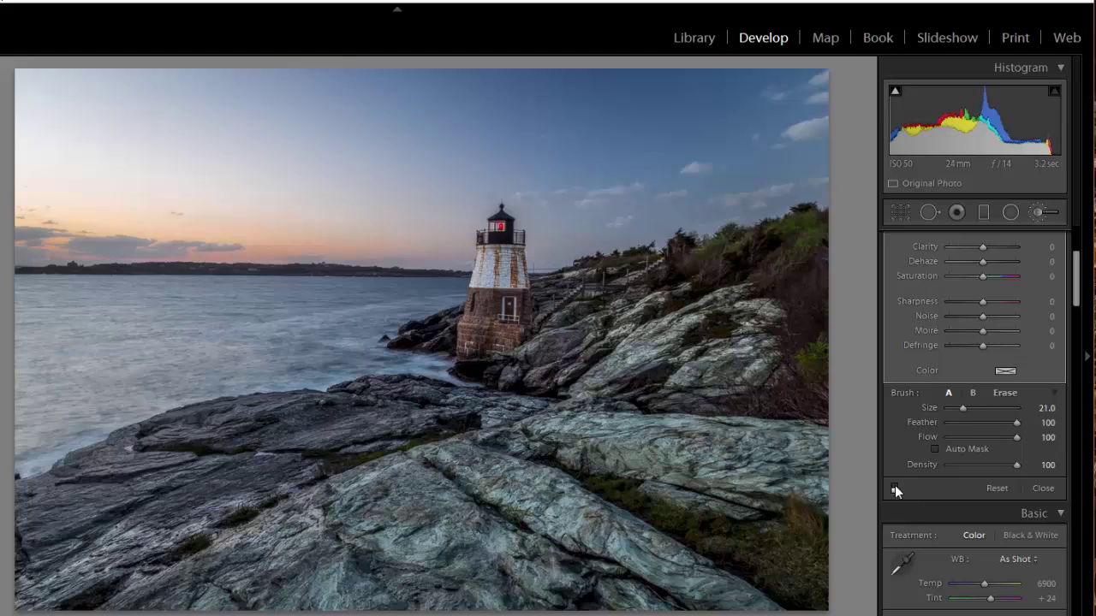
pyautogui.click(894, 488)
# Start a new brush mask and load the LL30 - Add Sharpness/Detail ++ effect preset for it
pyautogui.moveTo(1077, 303); pyautogui.dragTo(1077, 276)
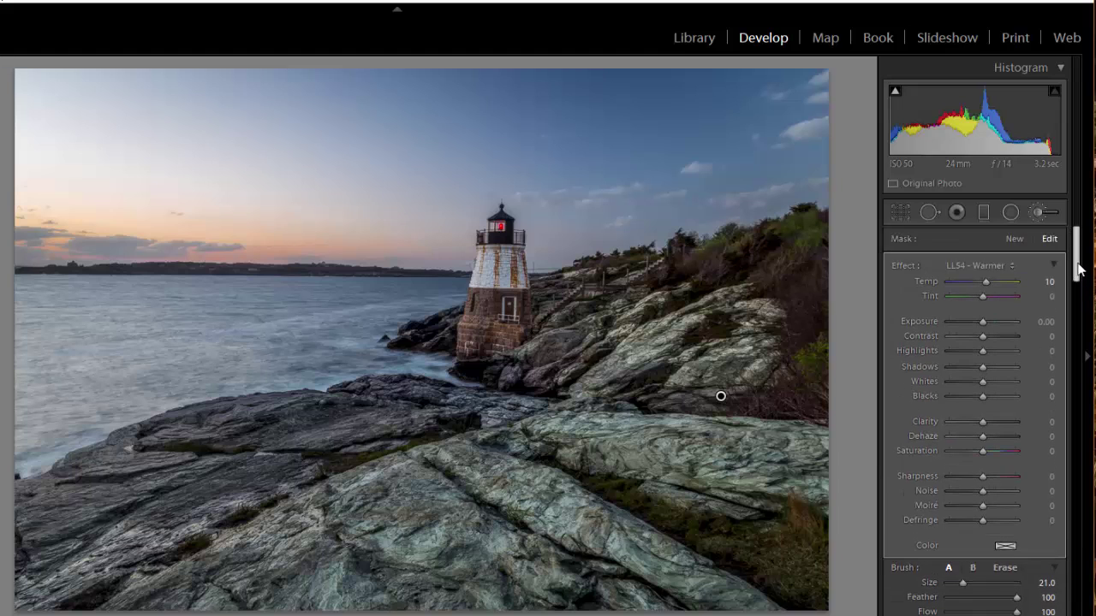
pyautogui.click(1013, 242)
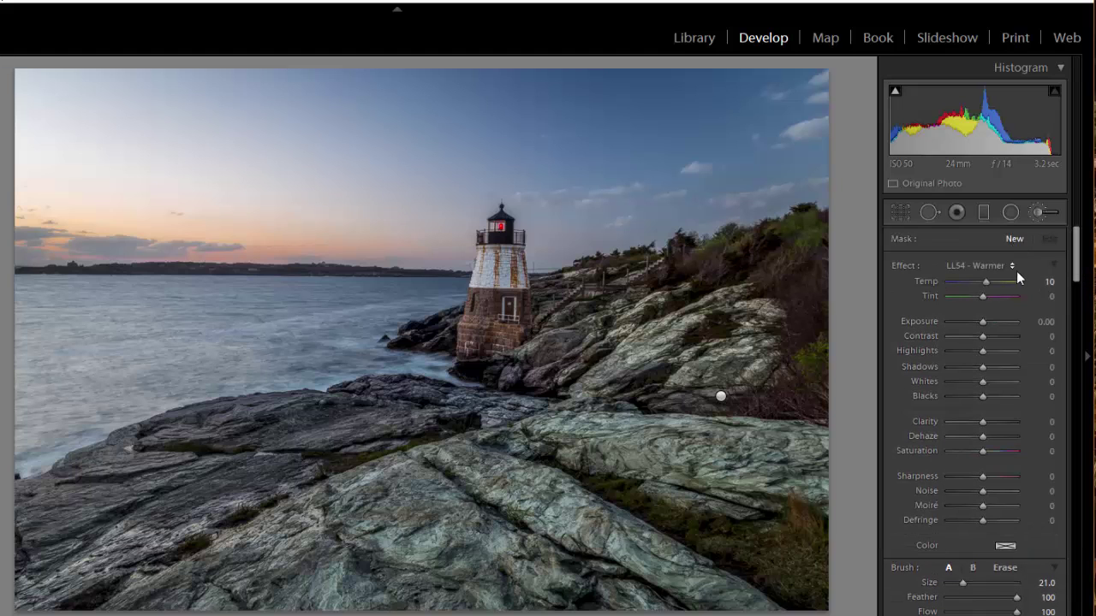
pyautogui.click(1011, 270)
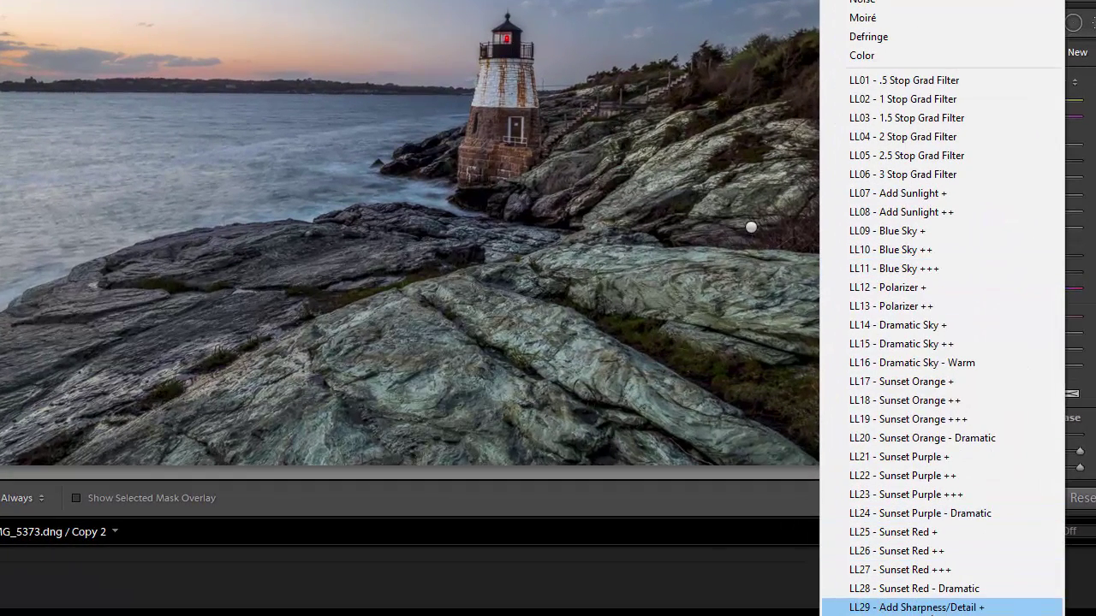
pyautogui.click(916, 615)
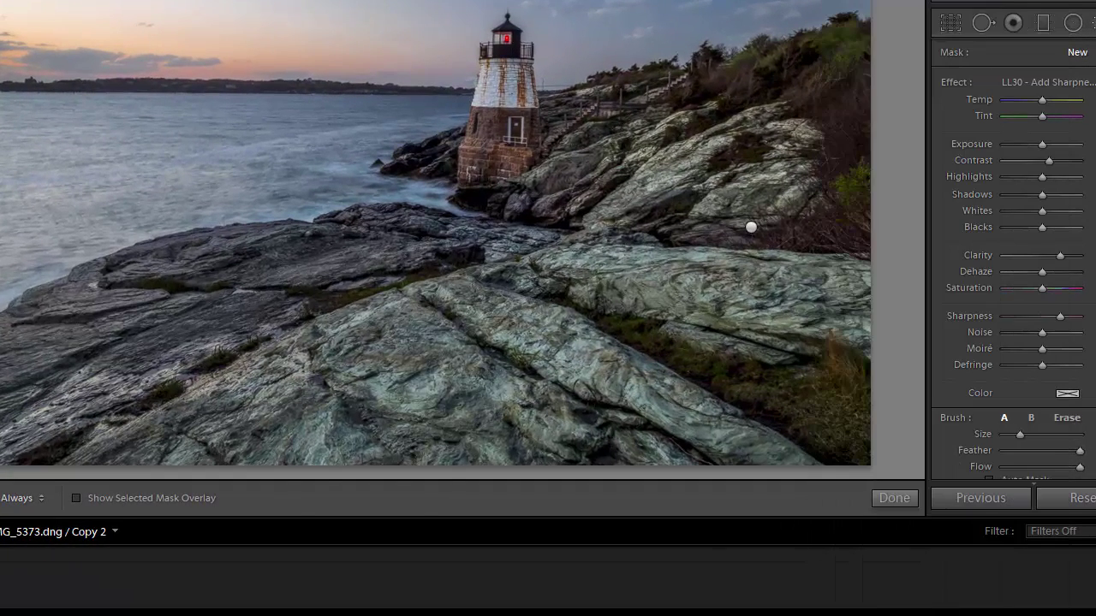
# Paint the sharpness and detail effect over the foreground rocks and the hillside rocks beside the lighthouse
pyautogui.click(364, 426)
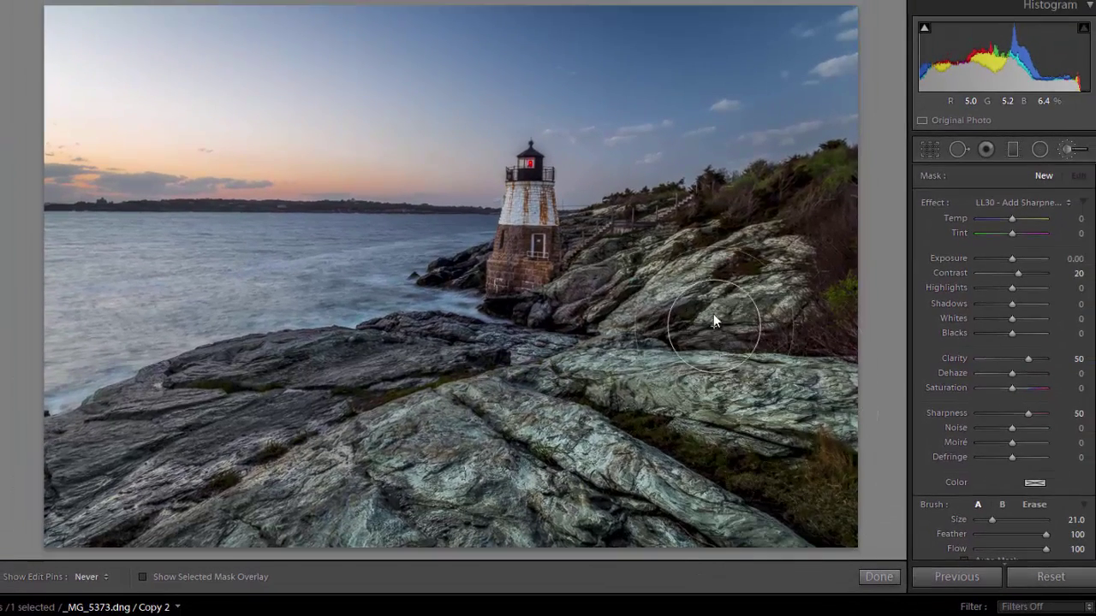
pyautogui.moveTo(713, 314)
pyautogui.mouseDown()
pyautogui.moveTo(636, 269)
pyautogui.moveTo(771, 245)
pyautogui.moveTo(844, 416)
pyautogui.moveTo(446, 417)
pyautogui.moveTo(228, 392)
pyautogui.moveTo(97, 449)
pyautogui.moveTo(180, 421)
pyautogui.moveTo(441, 386)
pyautogui.moveTo(776, 408)
pyautogui.moveTo(840, 348)
pyautogui.moveTo(632, 275)
pyautogui.moveTo(607, 252)
pyautogui.moveTo(746, 309)
pyautogui.mouseUp()
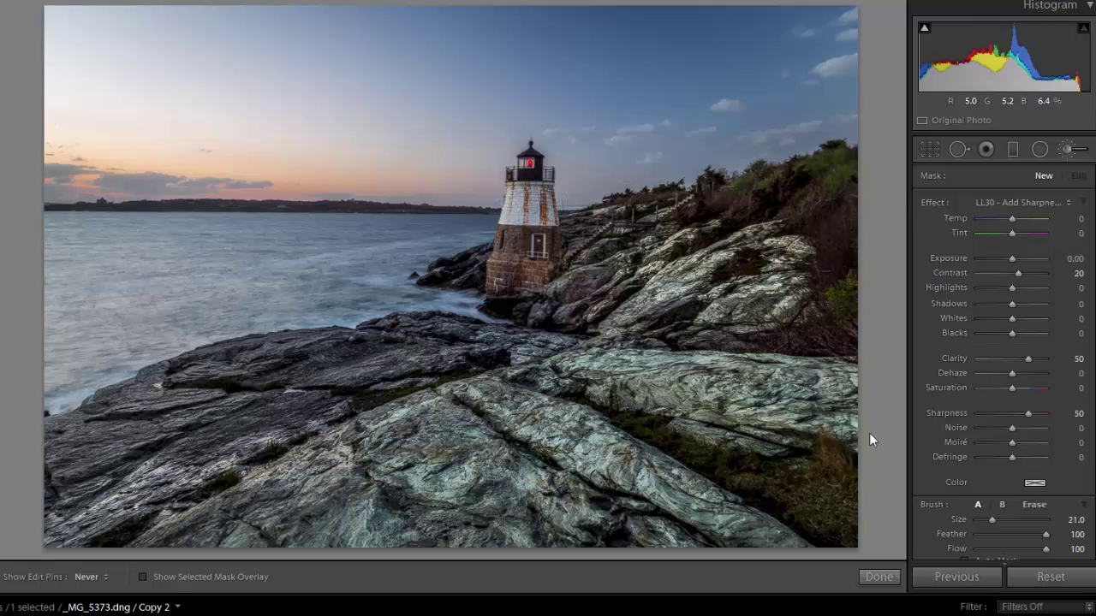
pyautogui.moveTo(869, 432); pyautogui.dragTo(870, 433)
# Show the edit pins and set the rock sharpening mask to contrast 15, clarity 31 and sharpness 26
pyautogui.press('h')
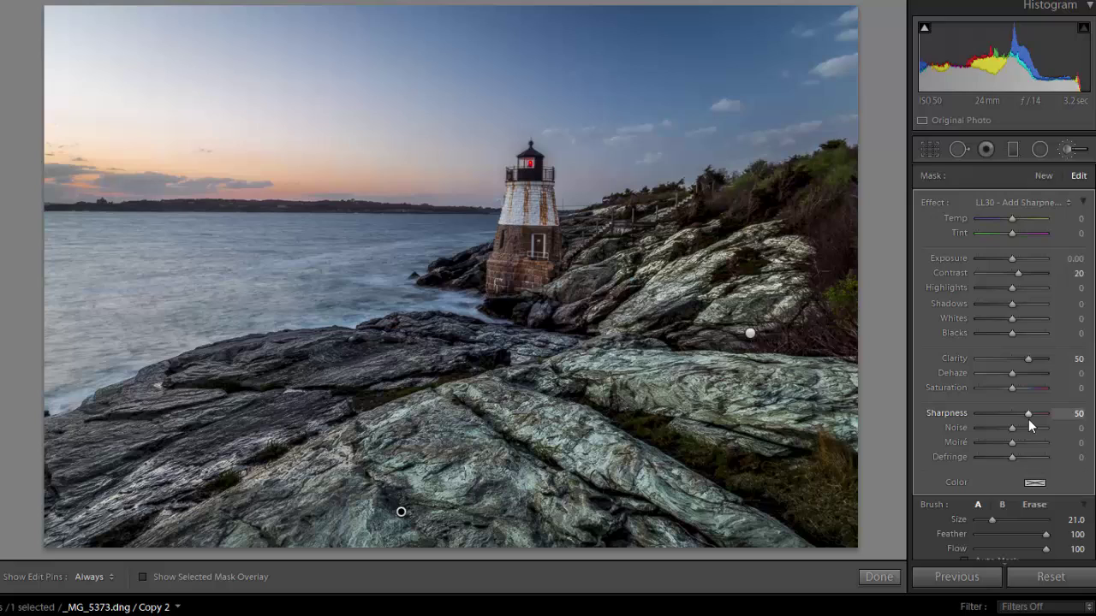
pyautogui.moveTo(1030, 417); pyautogui.dragTo(1021, 417)
pyautogui.moveTo(1018, 272); pyautogui.dragTo(1017, 273)
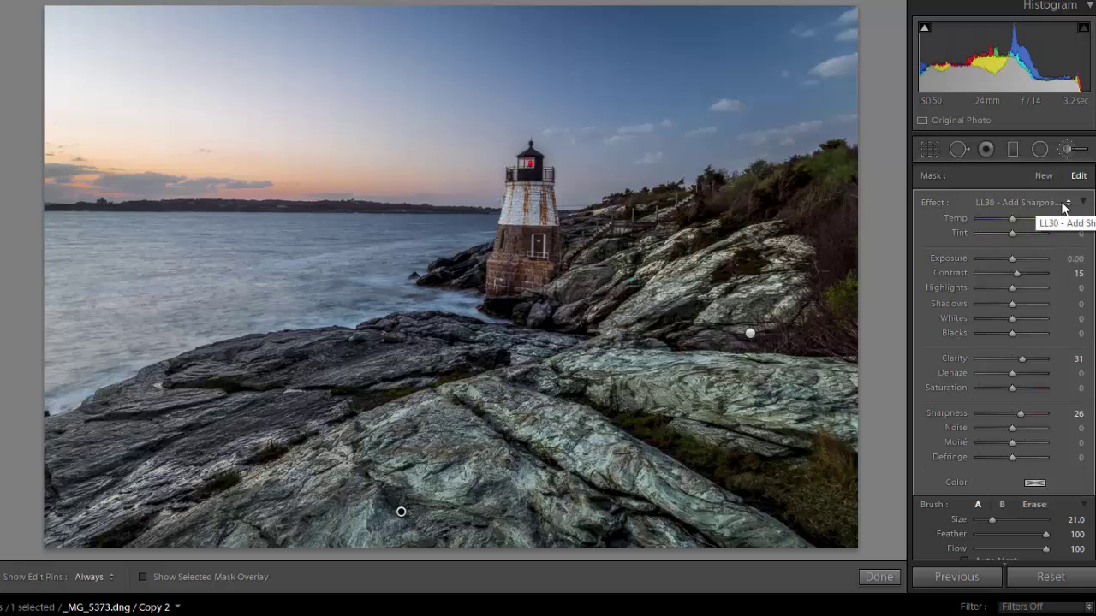
# Start another new brush mask and look through the list of effect presets without choosing one
pyautogui.click(1044, 175)
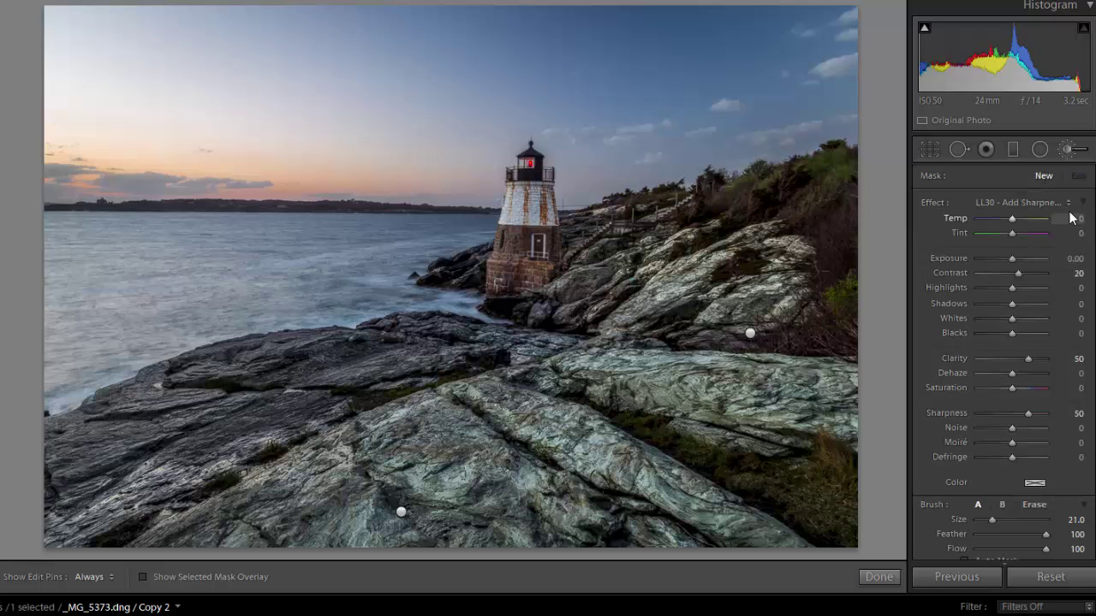
pyautogui.click(1068, 206)
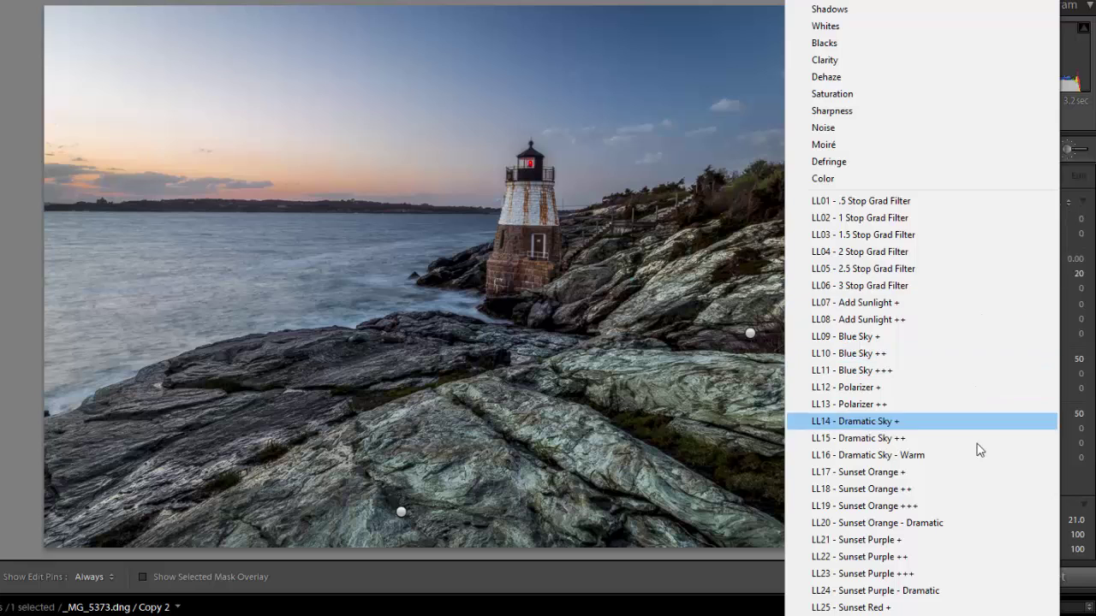
pyautogui.scroll(-5, 877, 309)
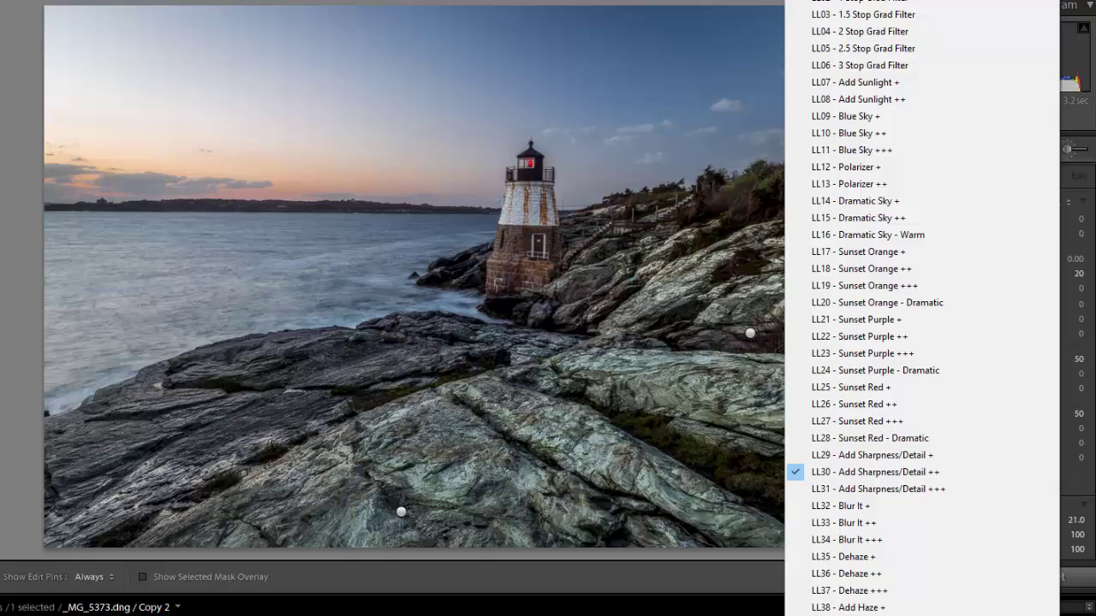
pyautogui.press('Escape')
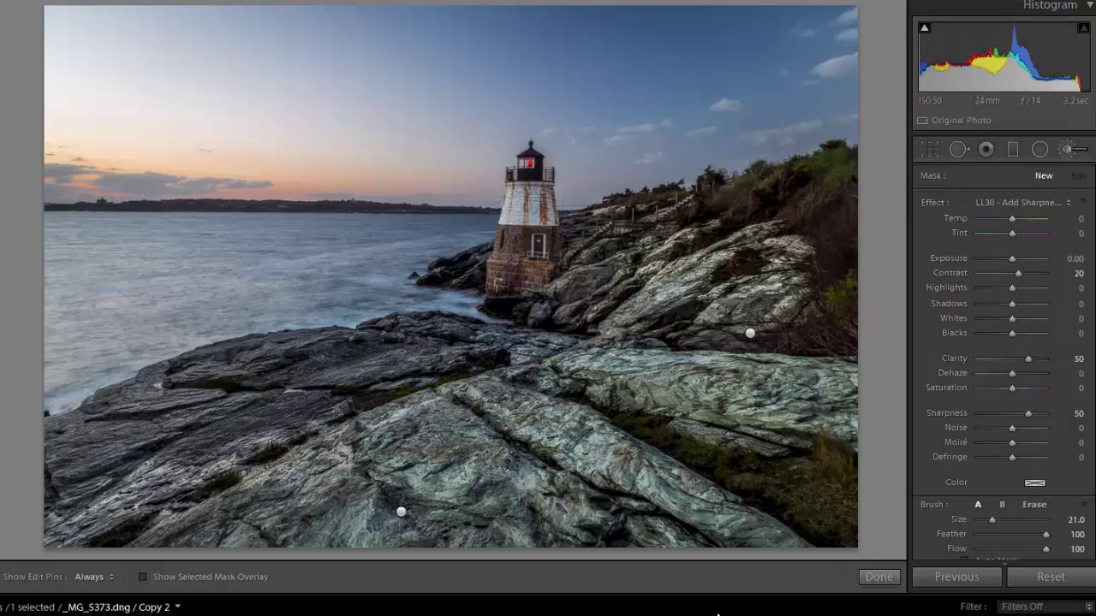